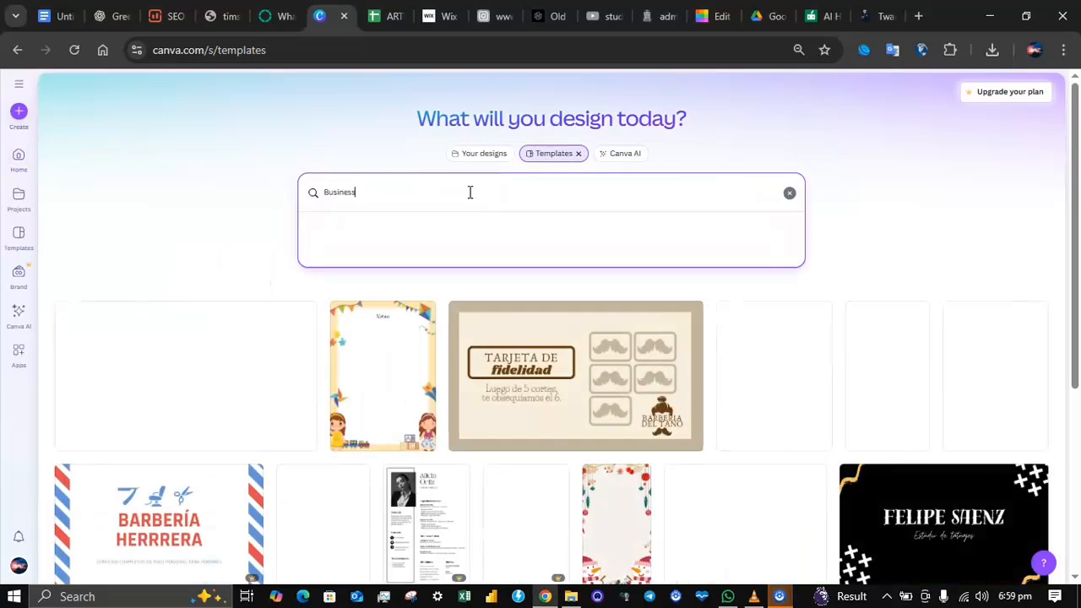
Step: Search the templates for "Business card" and open the black, white and red vintage tattoo business card for customizing
{"action": "type", "text": "card"}
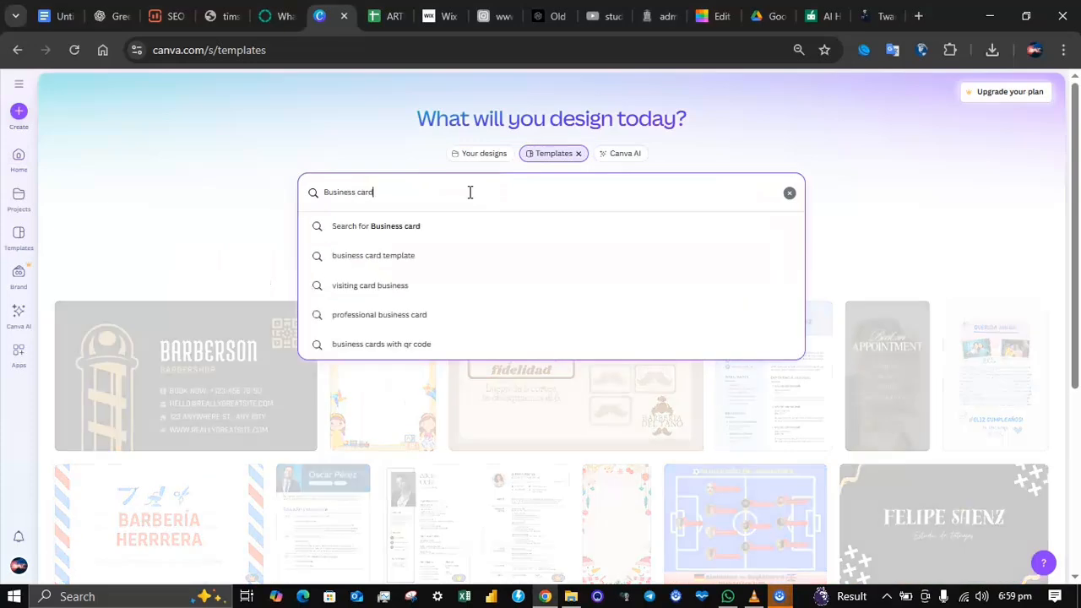
{"action": "key", "text": "Return"}
{"action": "left_click", "coordinate": [665, 405]}
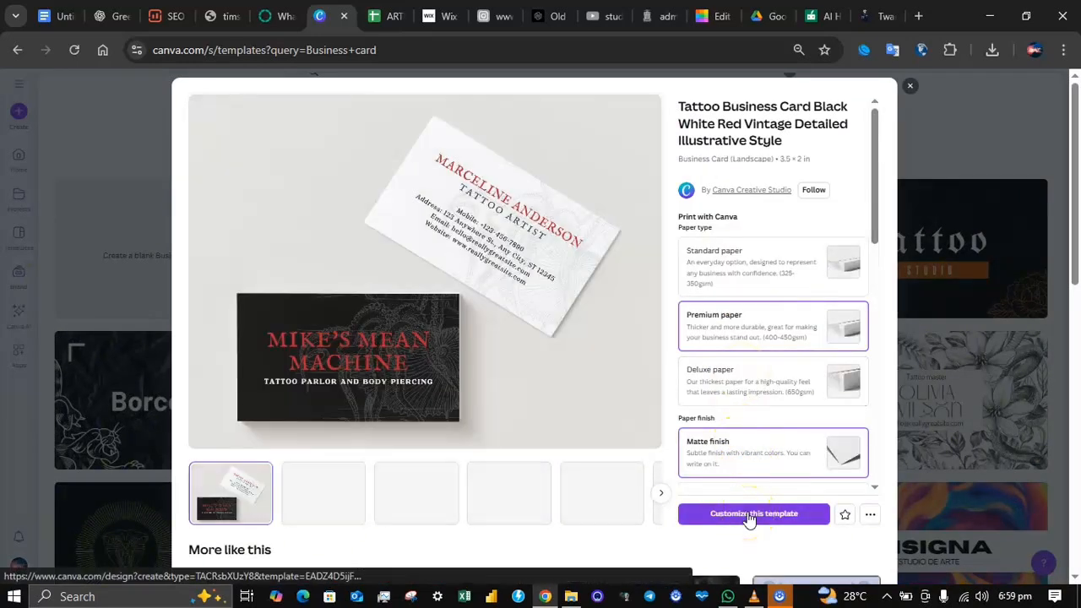
{"action": "left_click", "coordinate": [749, 516]}
{"action": "left_click", "coordinate": [452, 541]}
{"action": "left_click", "coordinate": [391, 545]}
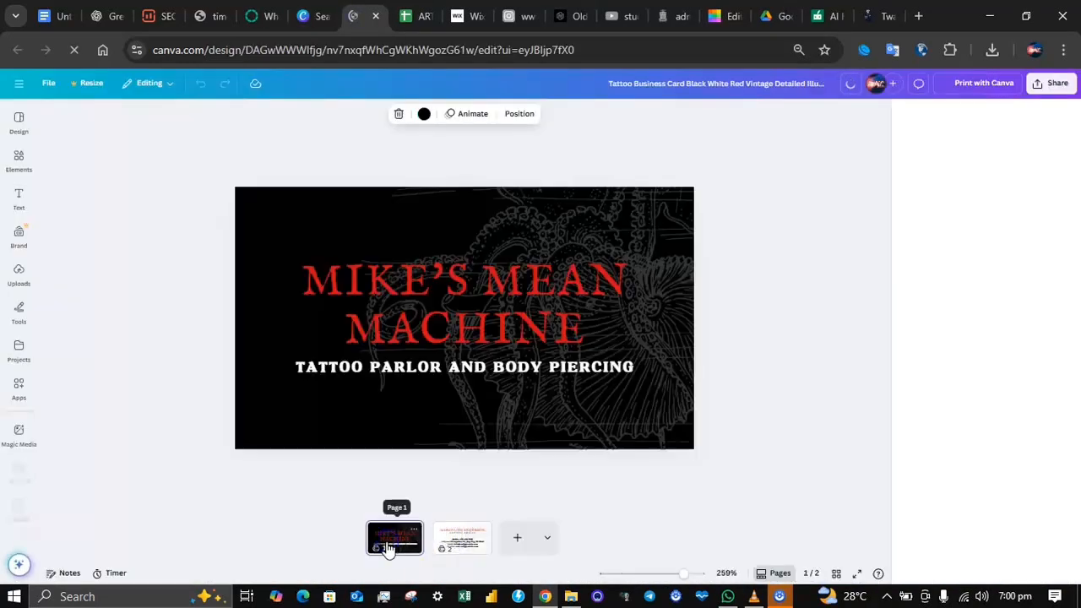
Step: Replace the red title on the front of the card with "TEMPLATE BUSINESS CARD", starting a new line after "TEMPLATE"
{"action": "left_click", "coordinate": [433, 279]}
{"action": "left_click", "coordinate": [344, 321]}
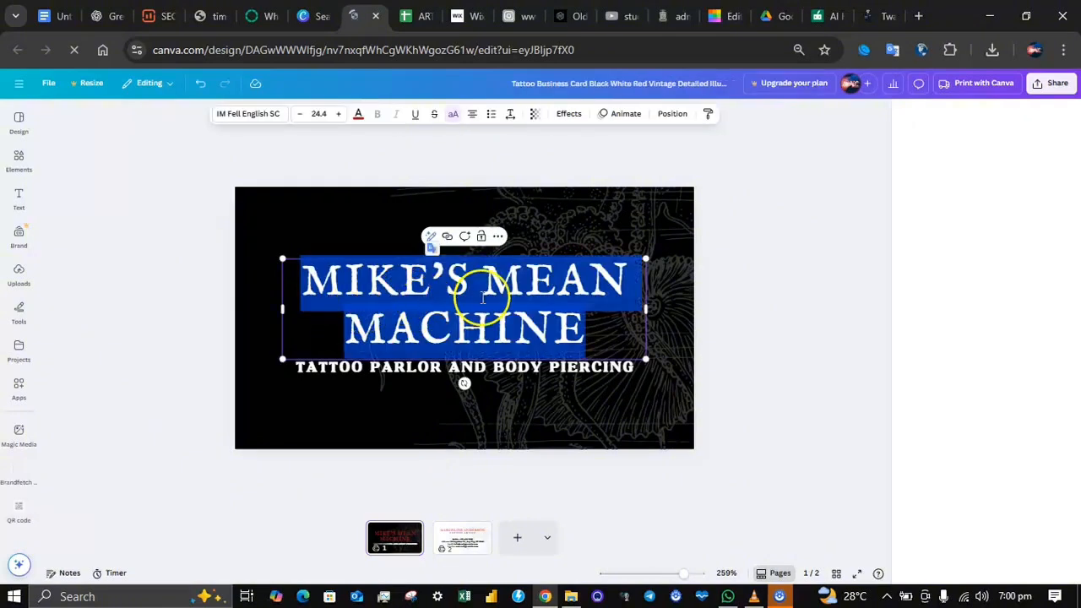
{"action": "key", "text": "BackSpace"}
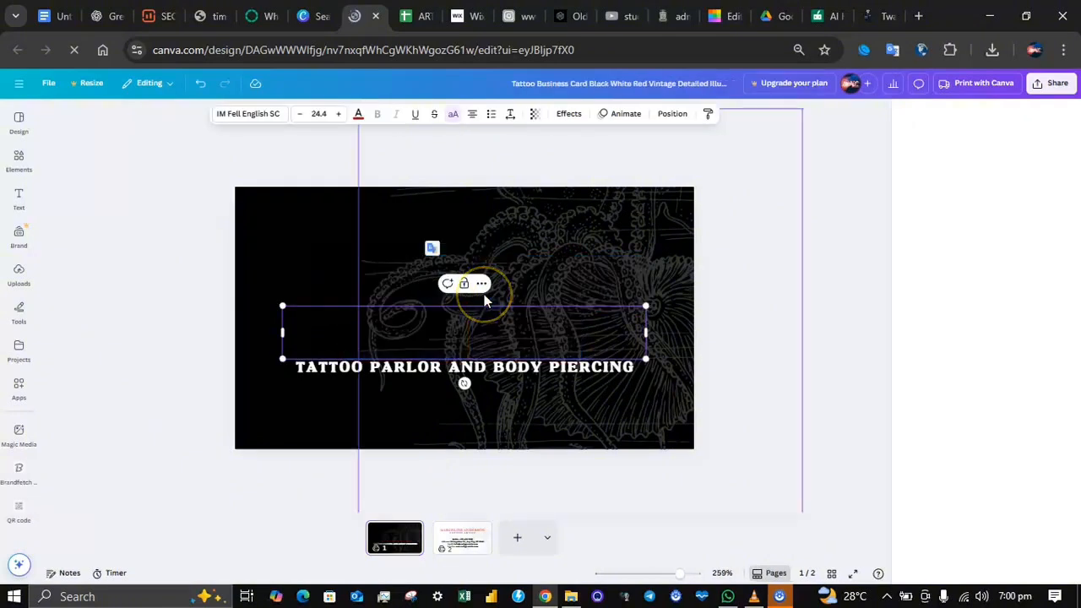
{"action": "type", "text": "TEM"}
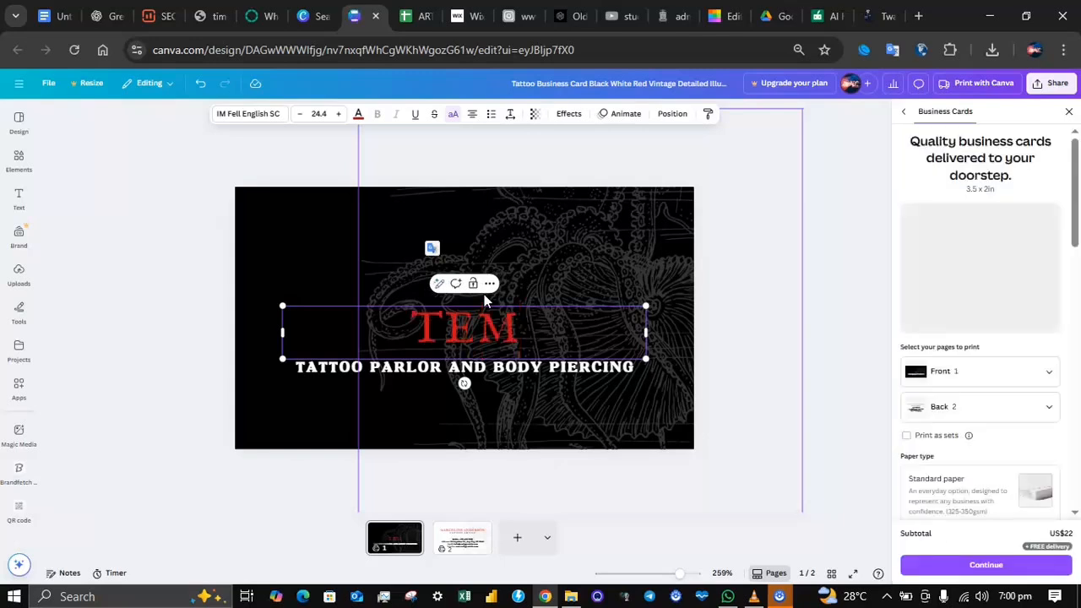
{"action": "type", "text": "P"}
{"action": "left_click", "coordinate": [546, 321]}
{"action": "type", "text": "LATE"}
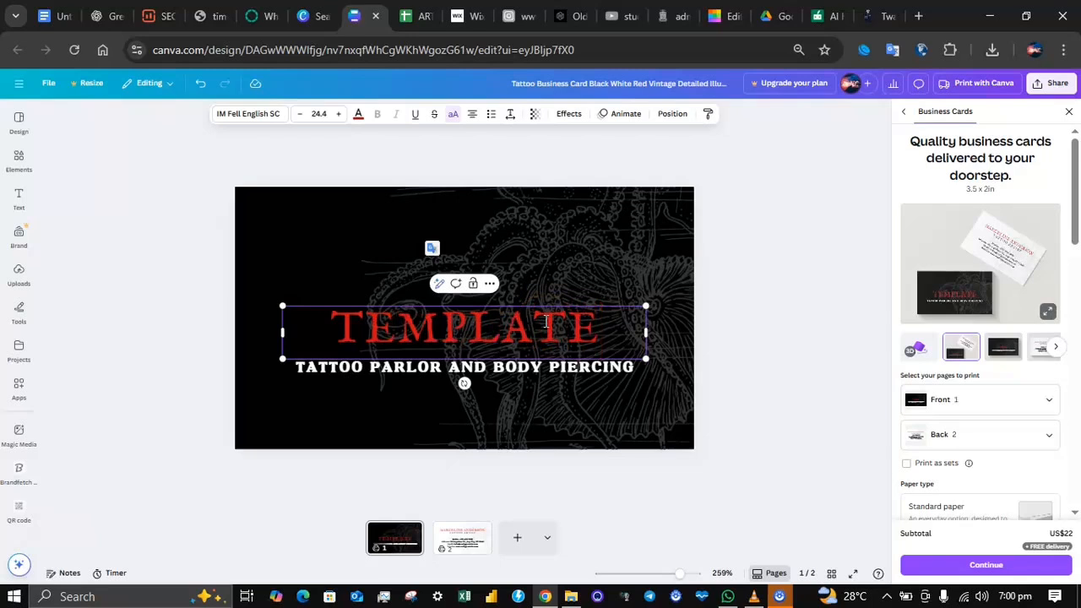
{"action": "key", "text": "Return"}
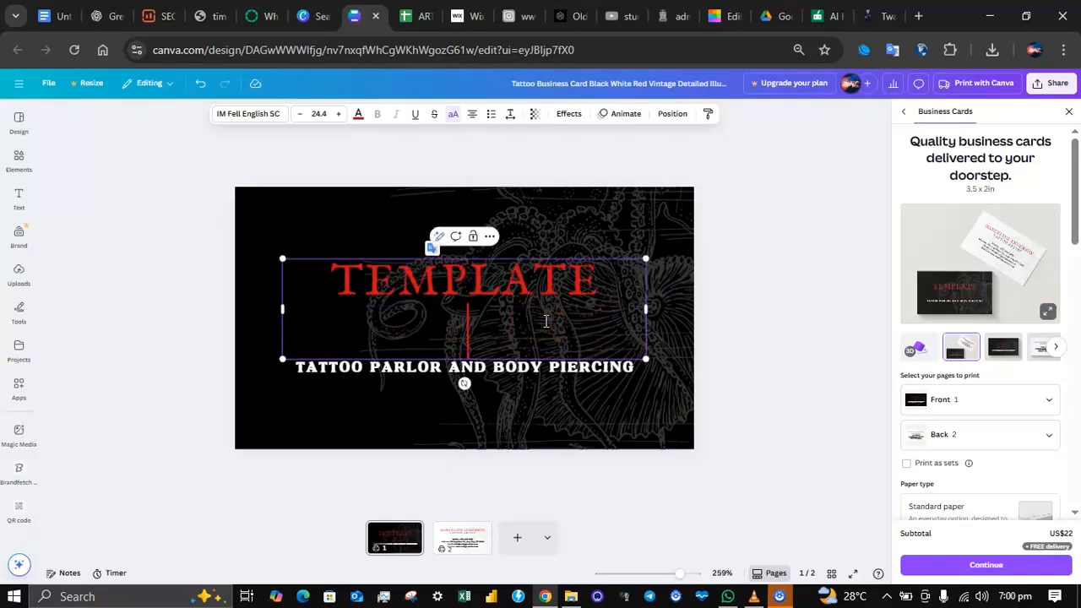
{"action": "type", "text": "BUSINESS CARD"}
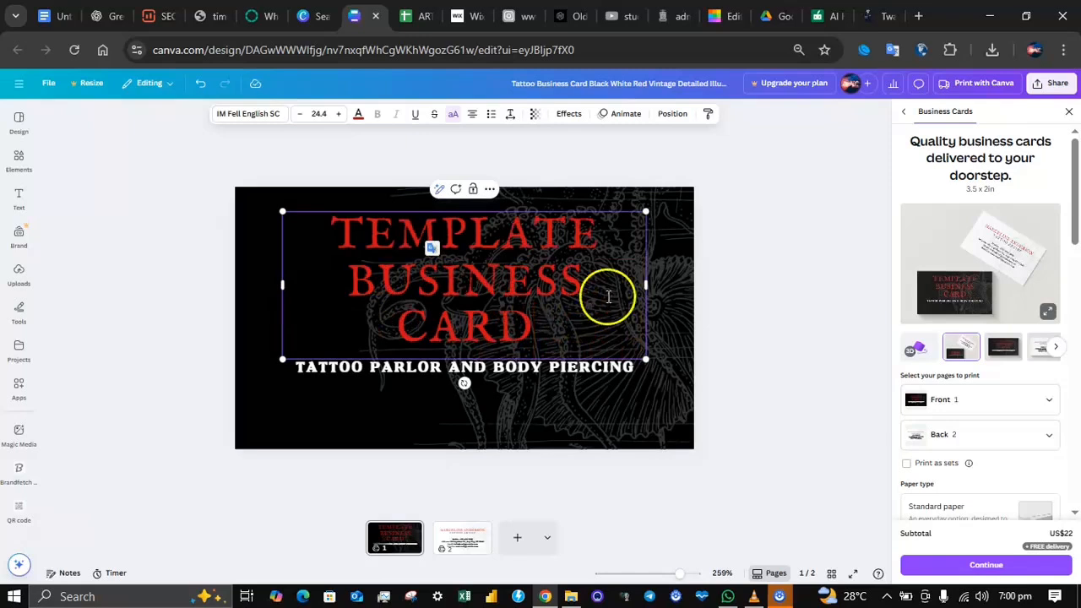
Step: Widen the title box so "BUSINESS CARD" fits on one line and position it just above the tagline
{"action": "mouse_move", "coordinate": [662, 283]}
{"action": "left_mouse_down"}
{"action": "mouse_move", "coordinate": [684, 286]}
{"action": "mouse_move", "coordinate": [676, 293]}
{"action": "left_mouse_up"}
{"action": "left_click", "coordinate": [725, 283]}
{"action": "left_click_drag", "start_coordinate": [528, 320], "coordinate": [519, 310]}
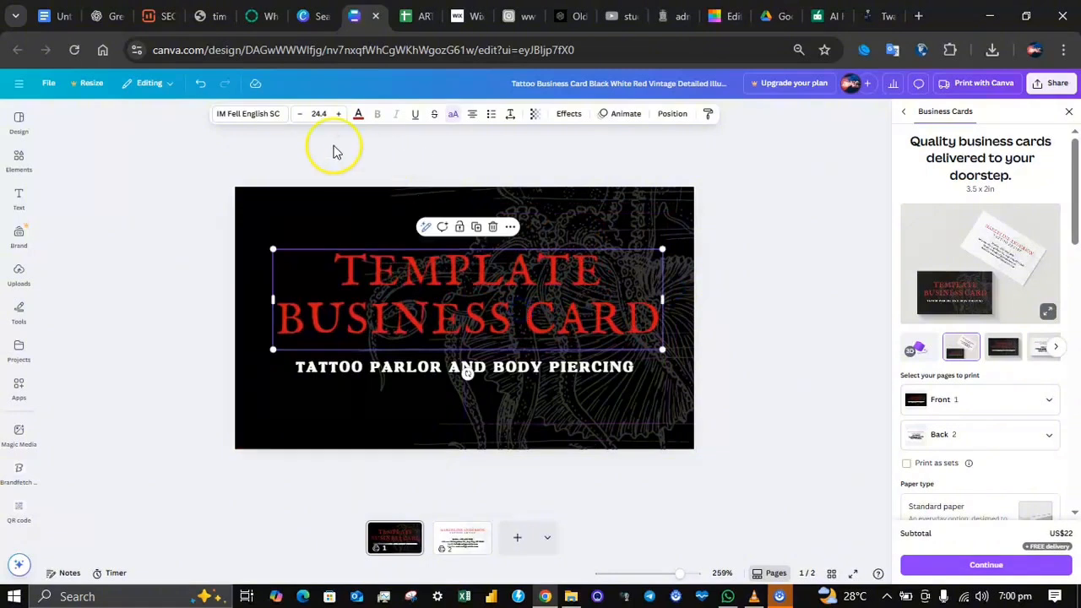
Step: Change the title's font to Montserrat in the Black weight
{"action": "left_click", "coordinate": [273, 121]}
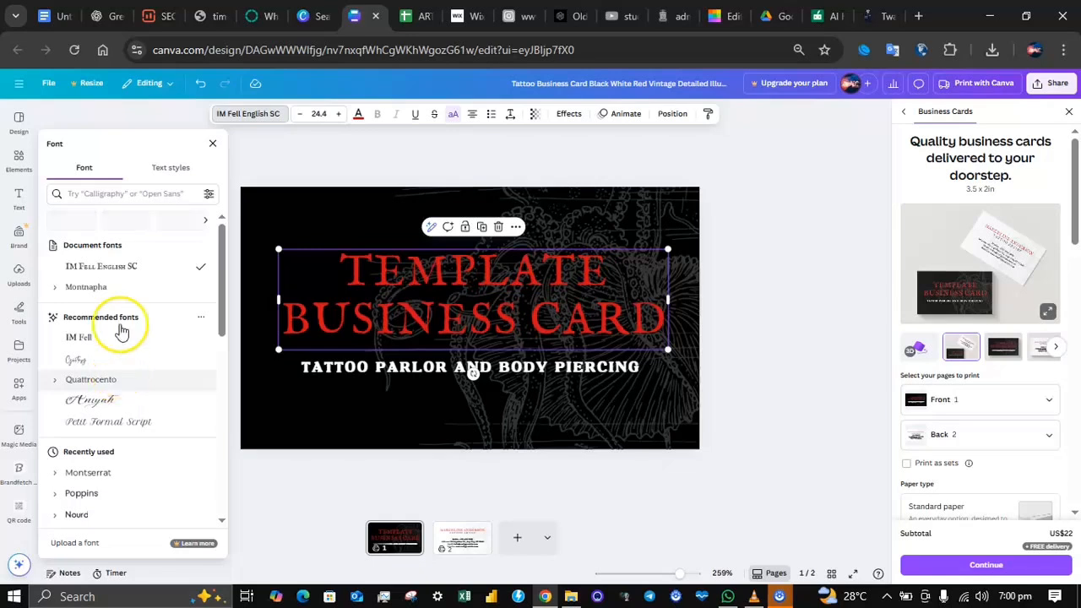
{"action": "scroll", "coordinate": [111, 431], "scroll_direction": "down", "scroll_amount": 2}
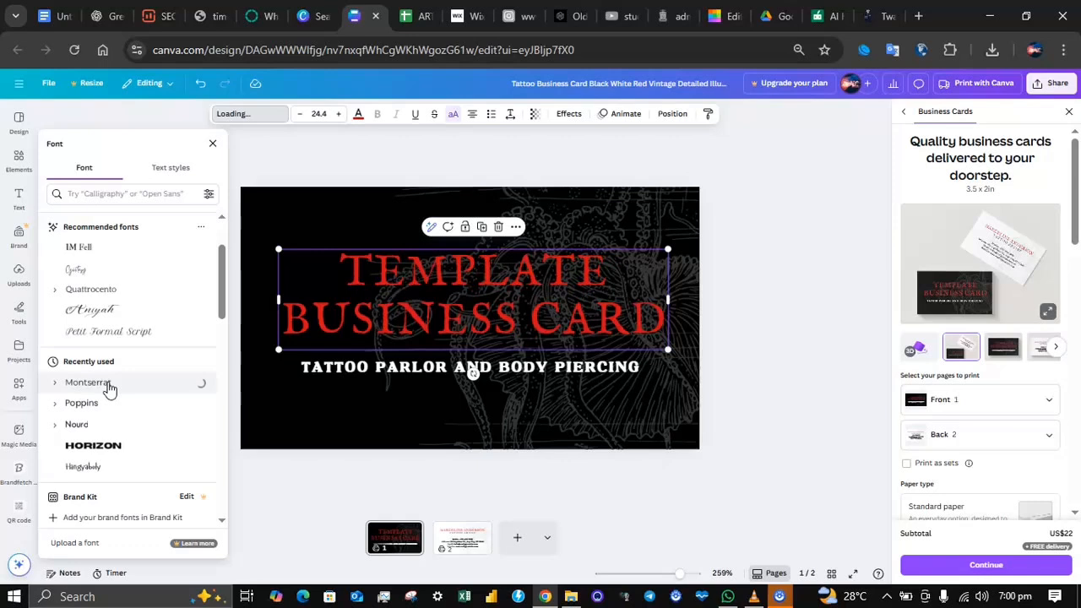
{"action": "left_click", "coordinate": [498, 264]}
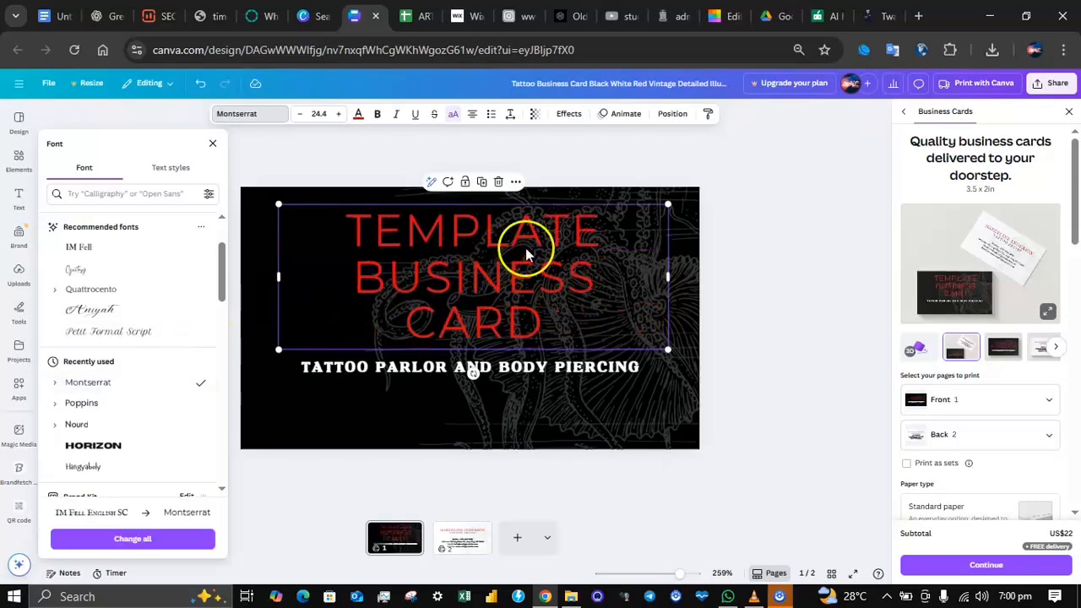
{"action": "left_click_drag", "start_coordinate": [670, 275], "coordinate": [675, 279]}
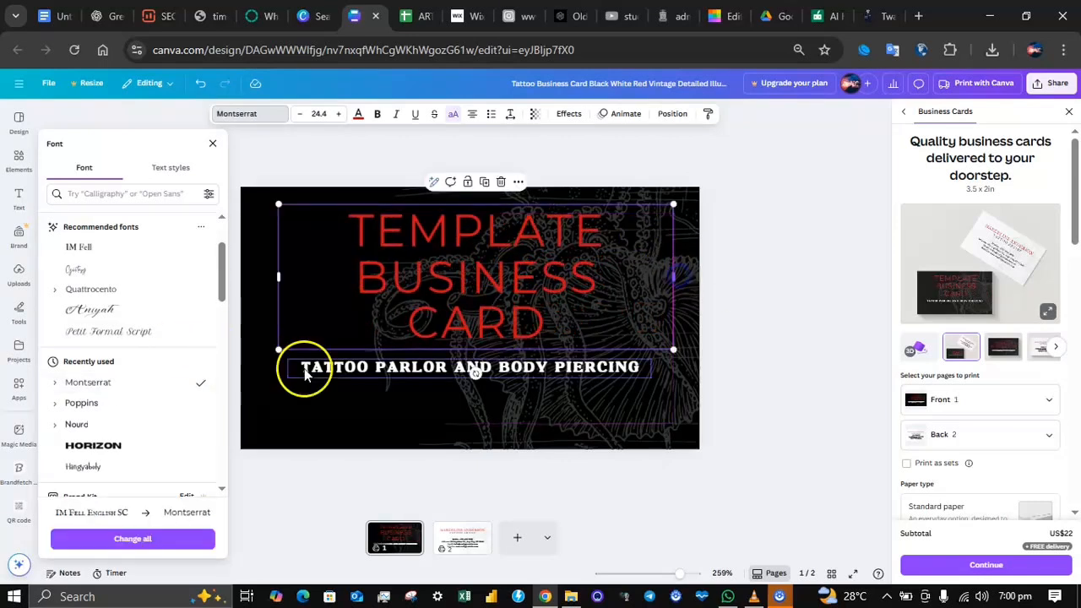
{"action": "left_click", "coordinate": [55, 385]}
{"action": "scroll", "coordinate": [135, 448], "scroll_direction": "down", "scroll_amount": 1}
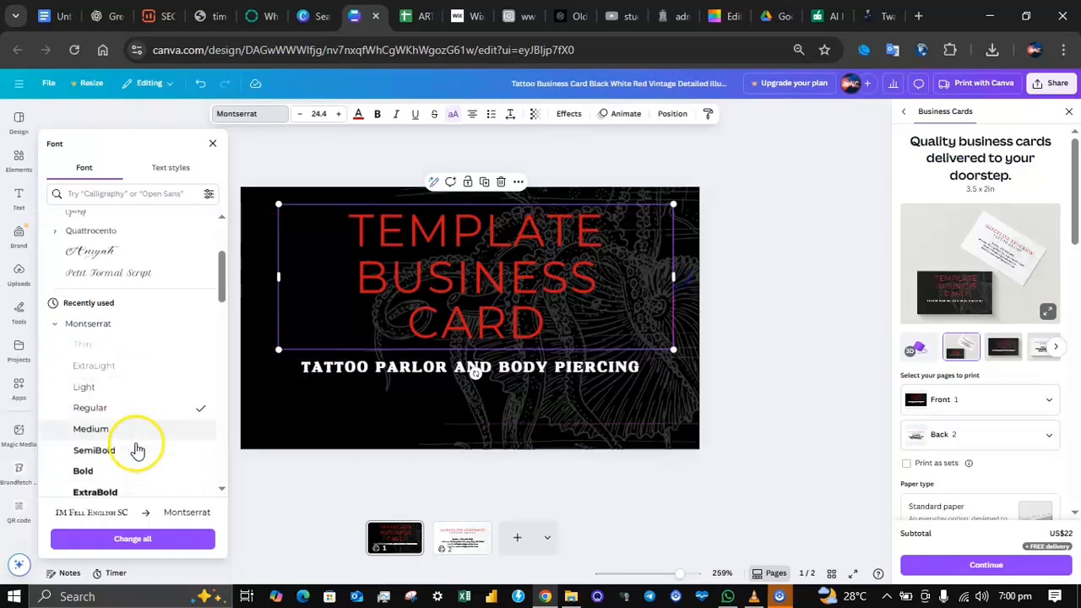
{"action": "left_click", "coordinate": [112, 466]}
{"action": "scroll", "coordinate": [108, 468], "scroll_direction": "down", "scroll_amount": 2}
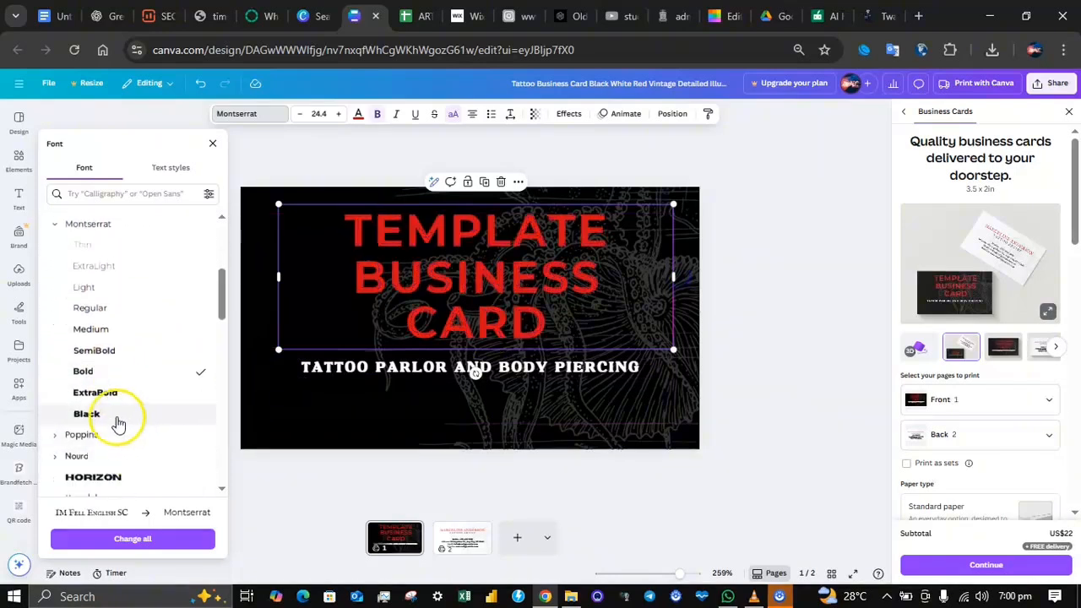
{"action": "left_click", "coordinate": [114, 414]}
Step: Resize the title so it fits on two lines and center it directly above the tagline
{"action": "left_click_drag", "start_coordinate": [673, 276], "coordinate": [701, 276]}
{"action": "left_click_drag", "start_coordinate": [700, 354], "coordinate": [637, 342]}
{"action": "left_click_drag", "start_coordinate": [576, 309], "coordinate": [582, 320]}
Step: Replace the tagline under the title with "TEMPLATE BUSINESS CARD"
{"action": "left_click", "coordinate": [563, 363]}
{"action": "left_click", "coordinate": [563, 364]}
{"action": "key", "text": "BackSpace"}
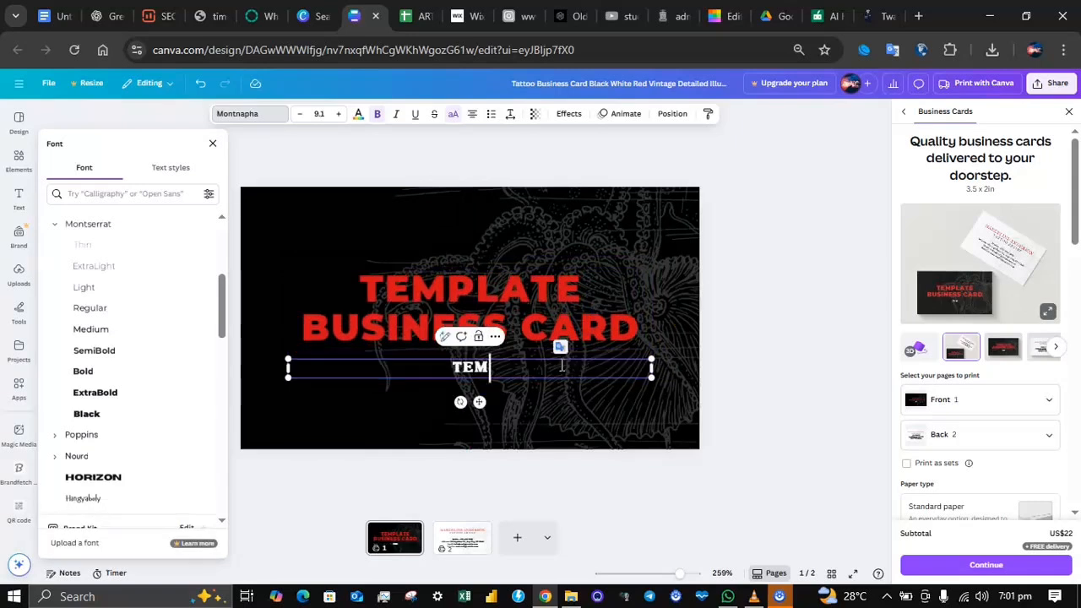
{"action": "type", "text": "TEMPLATE BUSINESS CARD"}
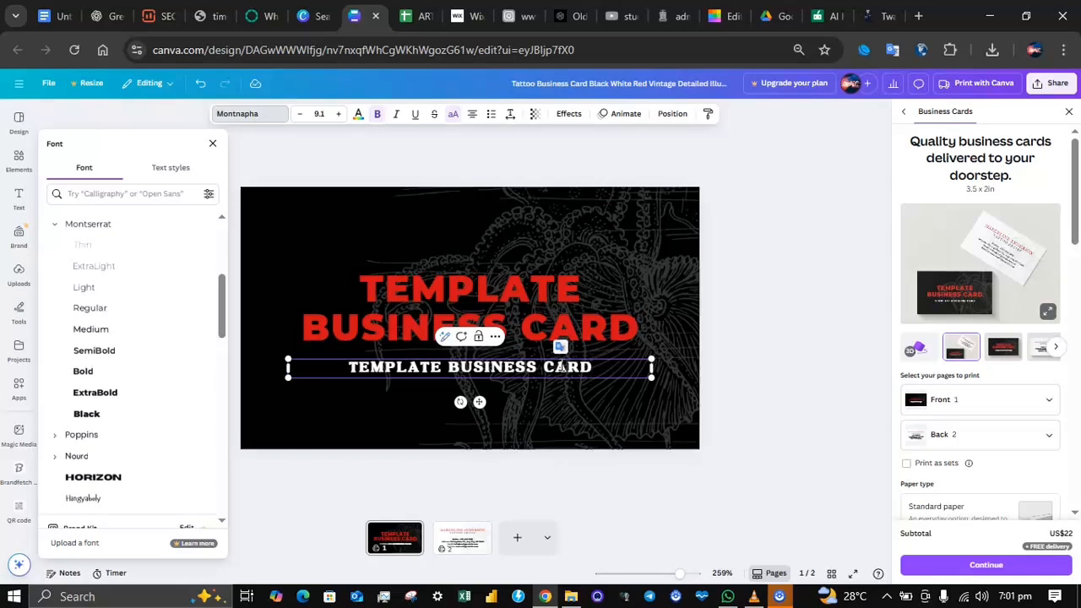
{"action": "key", "text": "Escape"}
Step: Change the front page's background color to white and delete the octopus illustration
{"action": "left_click", "coordinate": [276, 207]}
{"action": "left_click", "coordinate": [412, 114]}
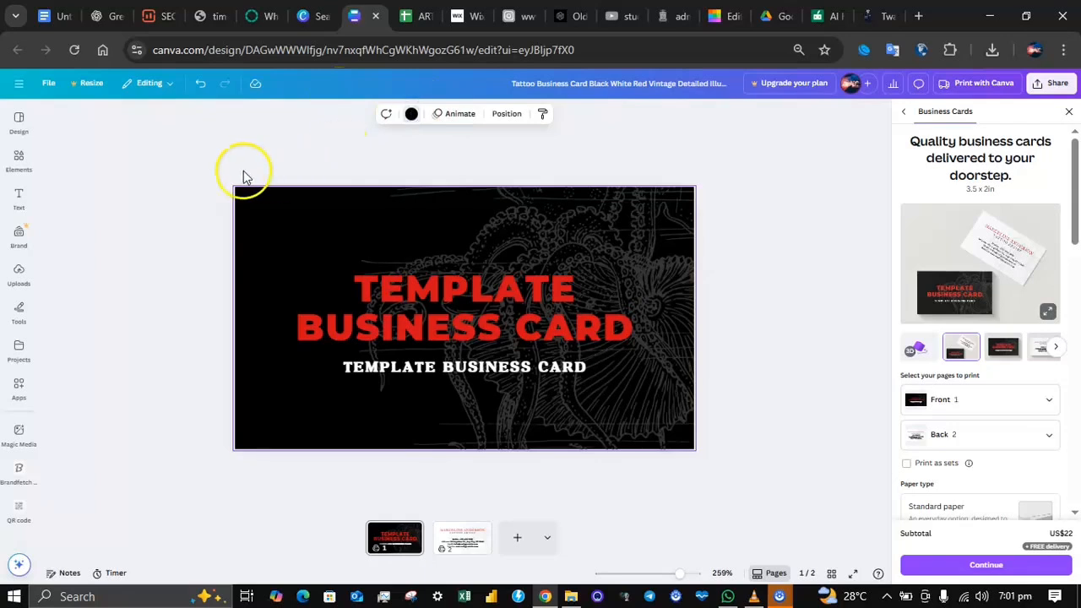
{"action": "left_click", "coordinate": [185, 198]}
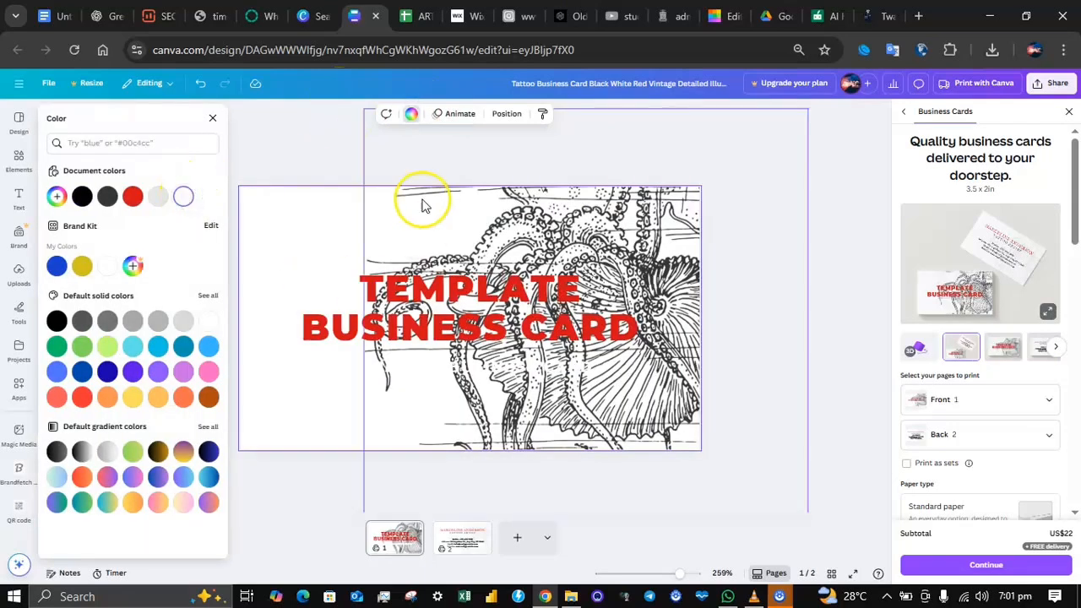
{"action": "left_click", "coordinate": [534, 226]}
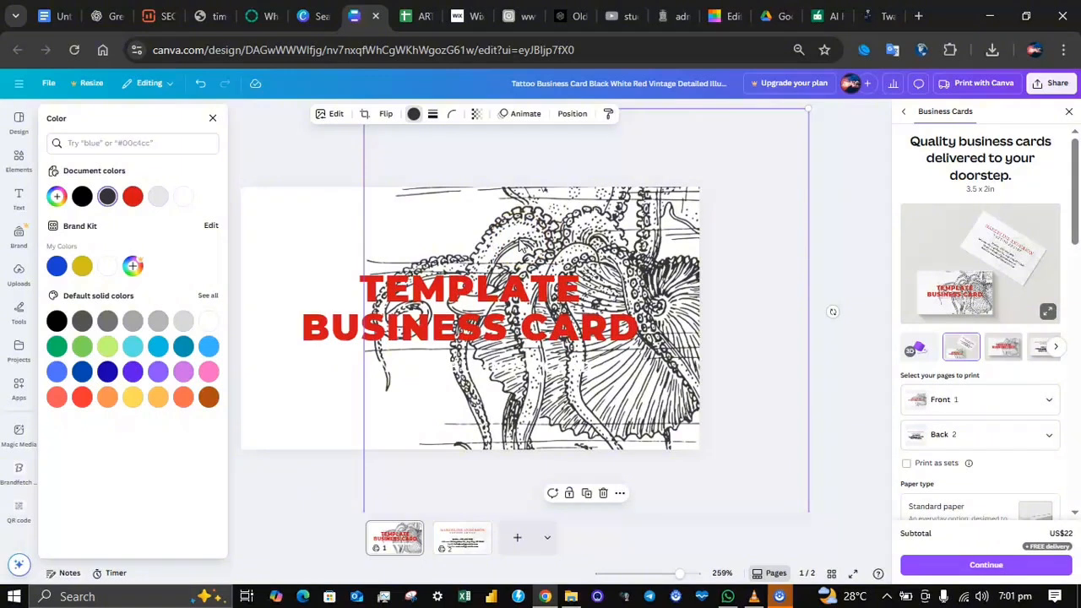
{"action": "key", "text": "Delete"}
Step: Search the elements for "dragon" and add the black dragon silhouette with the curled tail to the card
{"action": "left_click", "coordinate": [19, 160]}
{"action": "left_click", "coordinate": [124, 118]}
{"action": "type", "text": "dragoin"}
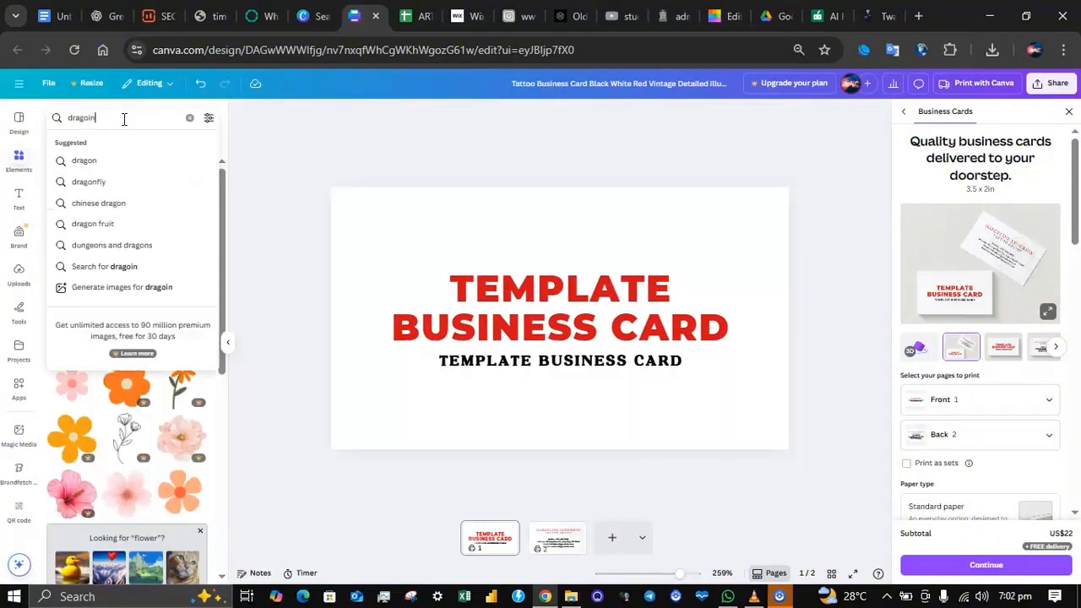
{"action": "key", "text": "Return"}
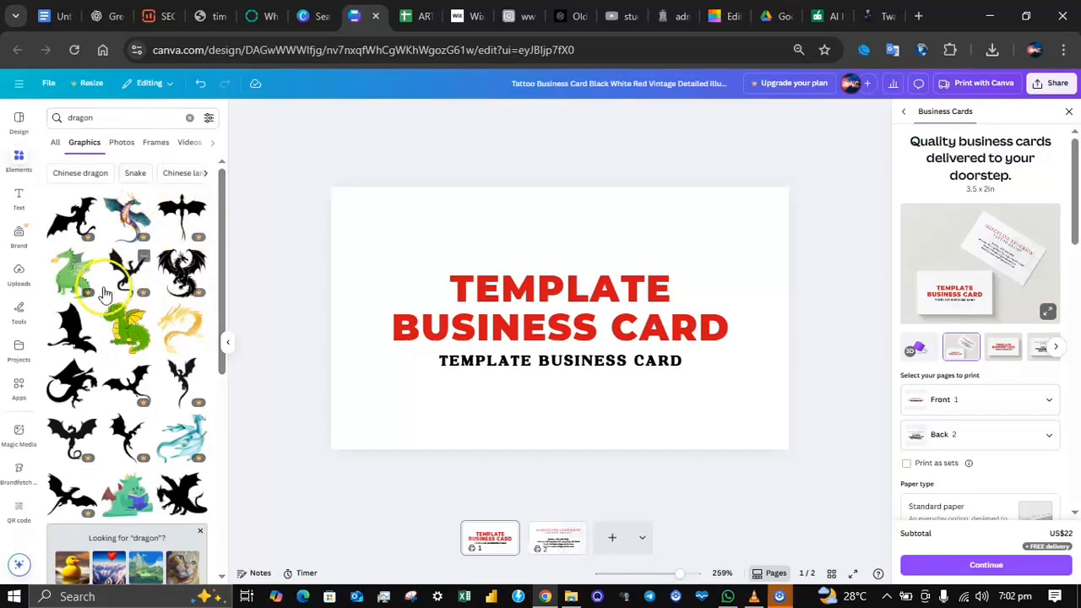
{"action": "left_click", "coordinate": [74, 377]}
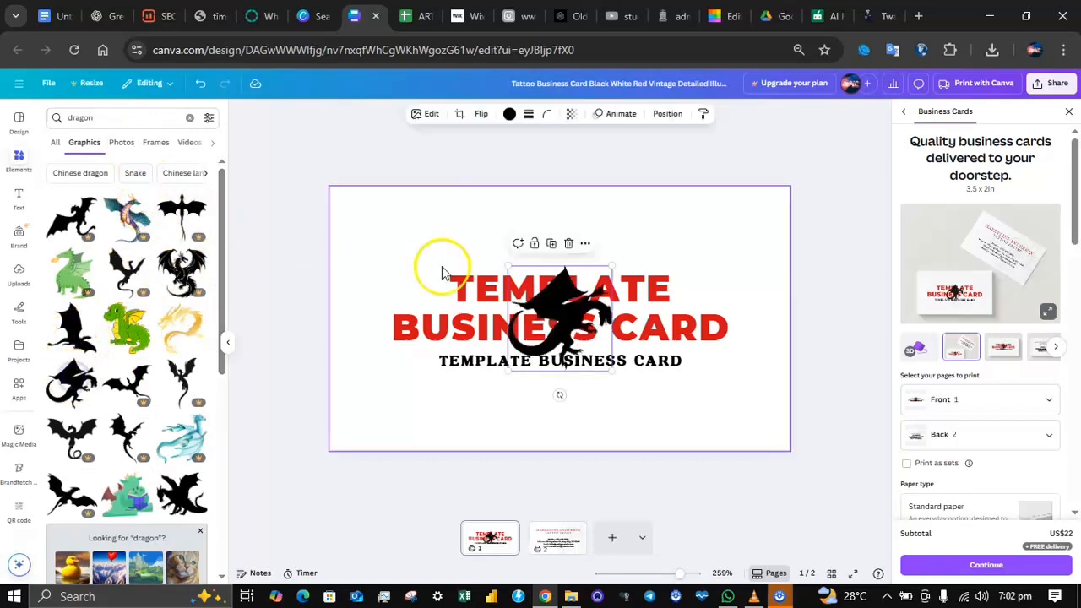
Step: Enlarge the dragon to nearly the card's full height and place it on the left half of the card
{"action": "left_click_drag", "start_coordinate": [579, 315], "coordinate": [562, 310]}
{"action": "left_click_drag", "start_coordinate": [601, 256], "coordinate": [673, 226]}
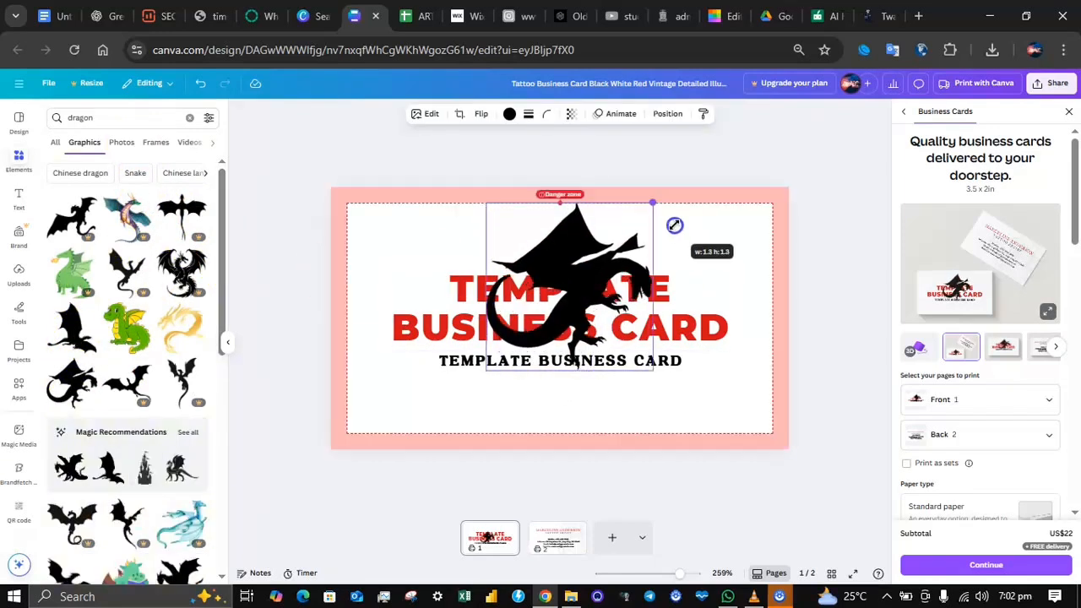
{"action": "left_click", "coordinate": [495, 362]}
{"action": "left_click", "coordinate": [351, 216]}
{"action": "left_click", "coordinate": [506, 342]}
{"action": "left_click_drag", "start_coordinate": [483, 380], "coordinate": [405, 446]}
{"action": "left_click_drag", "start_coordinate": [652, 207], "coordinate": [668, 187]}
{"action": "left_click_drag", "start_coordinate": [617, 273], "coordinate": [554, 289]}
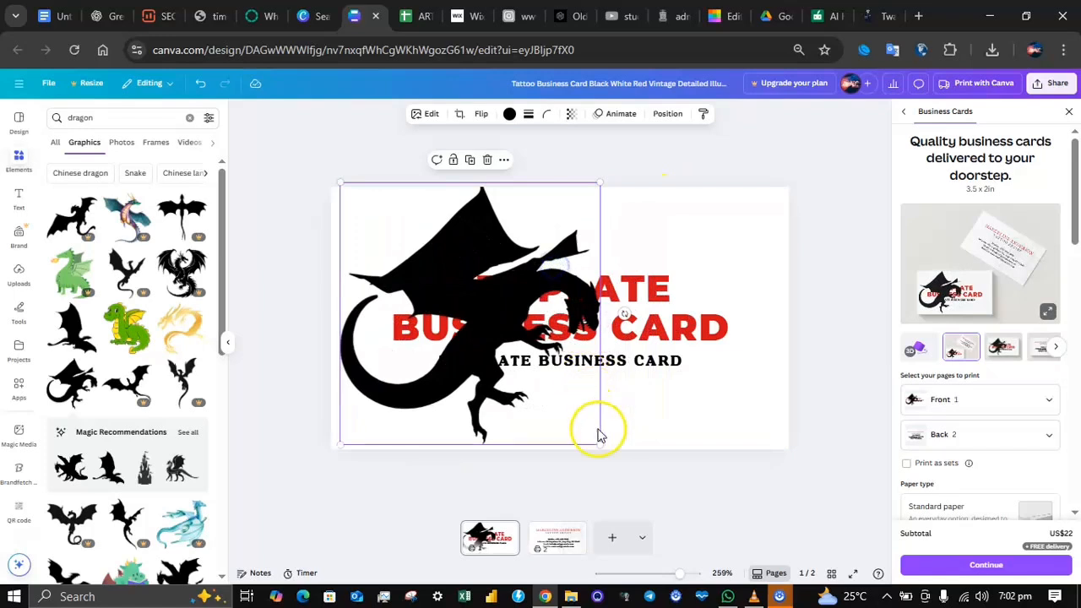
{"action": "left_click_drag", "start_coordinate": [597, 444], "coordinate": [557, 423]}
{"action": "left_click_drag", "start_coordinate": [512, 367], "coordinate": [510, 377]}
Step: Fit the title onto three lines to the right of the dragon and align the resized tagline beneath it
{"action": "left_click", "coordinate": [651, 289]}
{"action": "left_click_drag", "start_coordinate": [736, 349], "coordinate": [712, 306]}
{"action": "left_click", "coordinate": [600, 364]}
{"action": "left_click_drag", "start_coordinate": [596, 362], "coordinate": [677, 384]}
{"action": "left_click_drag", "start_coordinate": [828, 374], "coordinate": [728, 359]}
{"action": "left_click", "coordinate": [848, 344]}
{"action": "left_click_drag", "start_coordinate": [699, 283], "coordinate": [703, 292]}
{"action": "left_click", "coordinate": [703, 357]}
{"action": "left_click_drag", "start_coordinate": [703, 359], "coordinate": [704, 364]}
{"action": "mouse_move", "coordinate": [702, 294]}
{"action": "left_mouse_down"}
{"action": "mouse_move", "coordinate": [702, 304]}
{"action": "mouse_move", "coordinate": [693, 290]}
{"action": "left_mouse_up"}
{"action": "left_click", "coordinate": [823, 287]}
{"action": "left_click", "coordinate": [803, 285]}
Step: Recolor the dragon with the red document color used by the title
{"action": "left_click", "coordinate": [512, 287]}
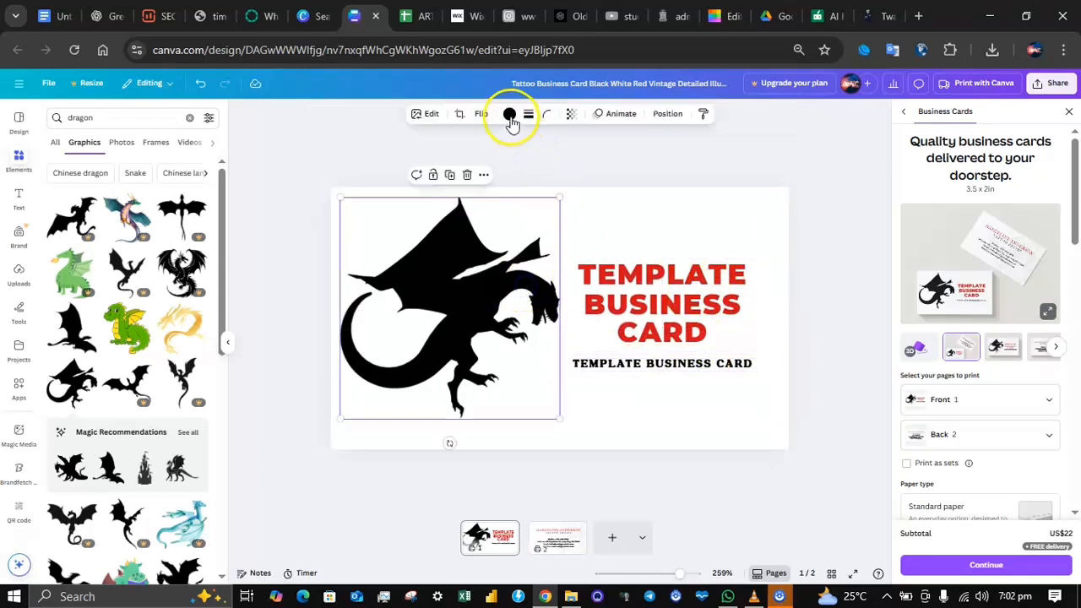
{"action": "left_click", "coordinate": [510, 117]}
{"action": "left_click", "coordinate": [132, 192]}
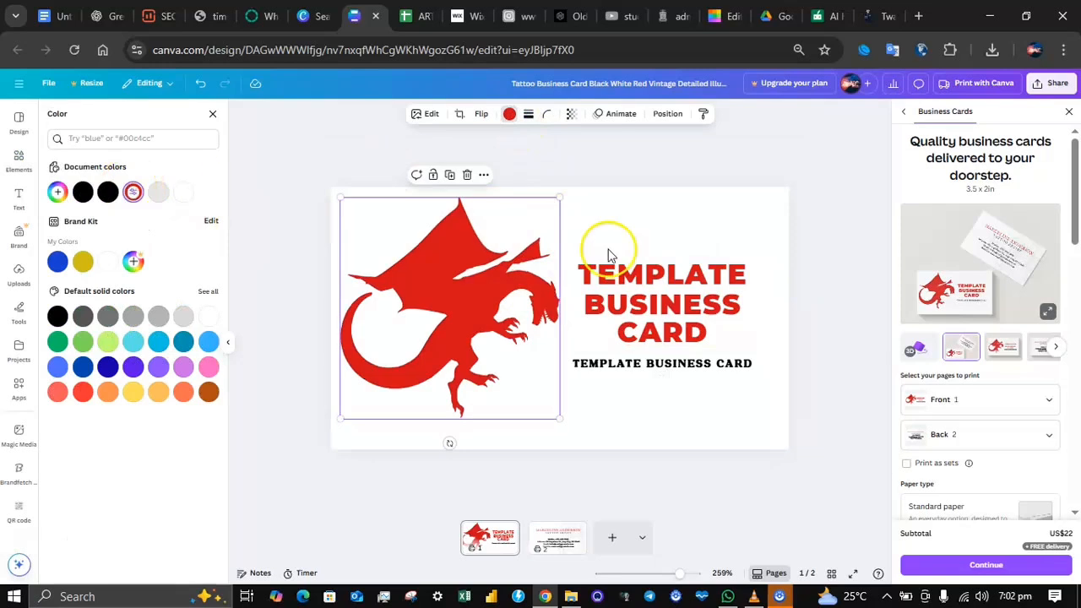
{"action": "left_click", "coordinate": [805, 268]}
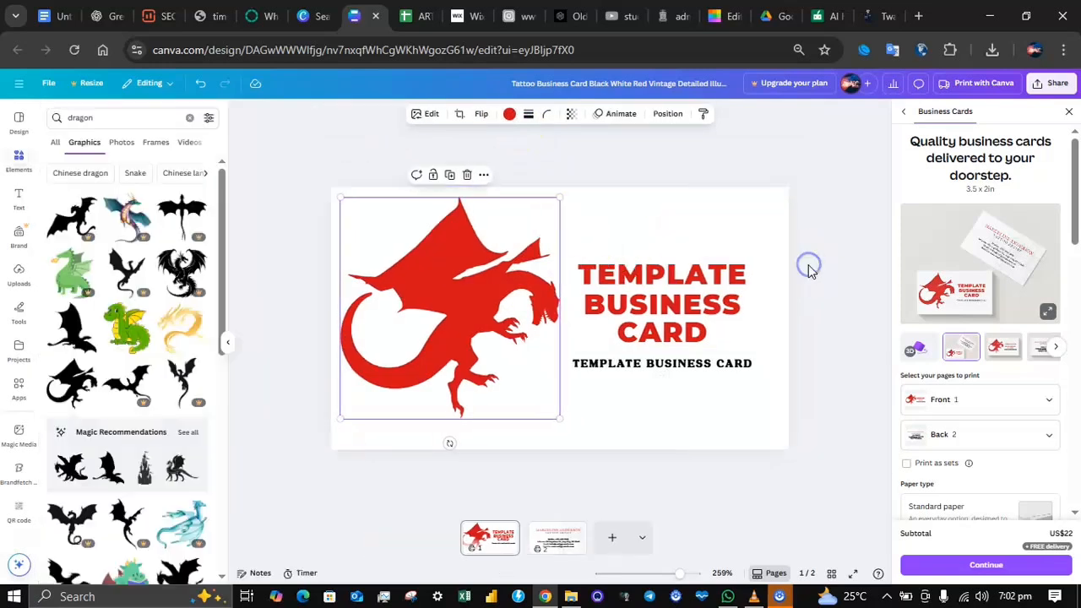
Step: Set the font of the red name line on page 2 to Montserrat SemiBold
{"action": "left_click", "coordinate": [557, 540]}
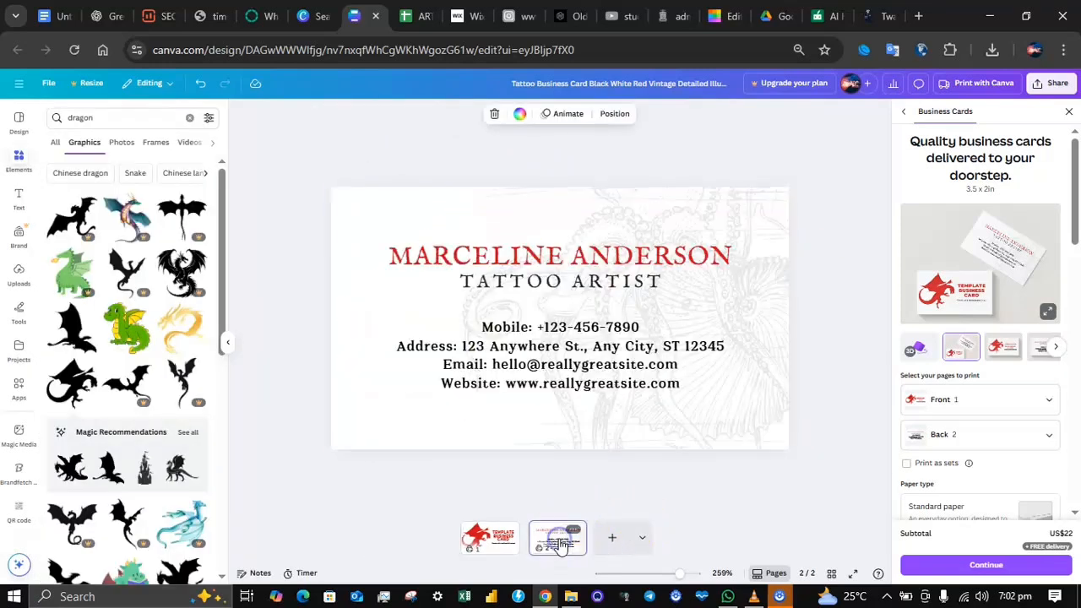
{"action": "left_click", "coordinate": [537, 250]}
{"action": "left_click", "coordinate": [355, 113]}
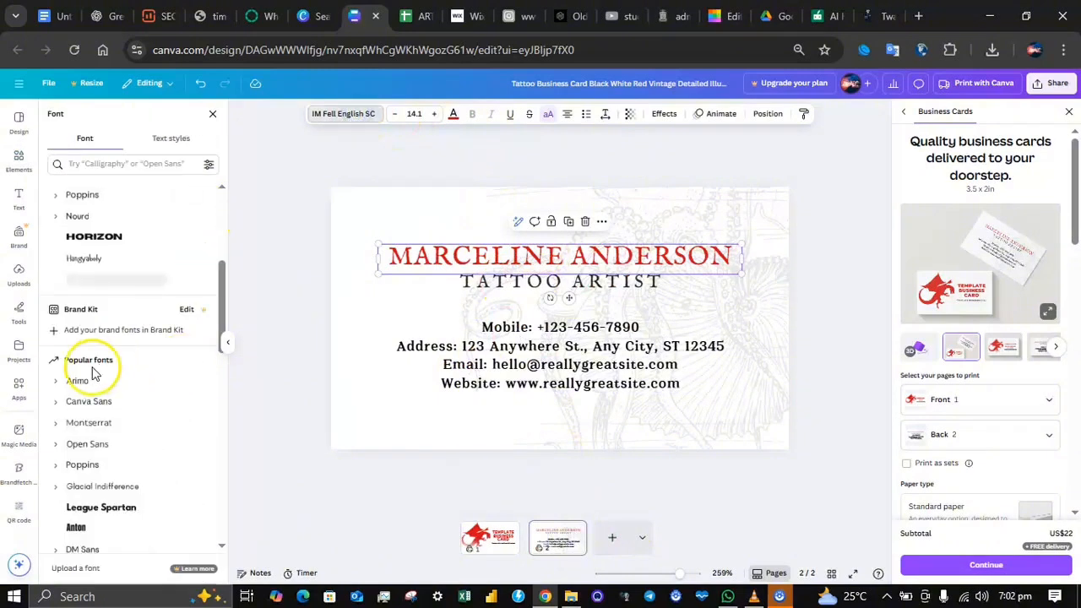
{"action": "left_click", "coordinate": [106, 424]}
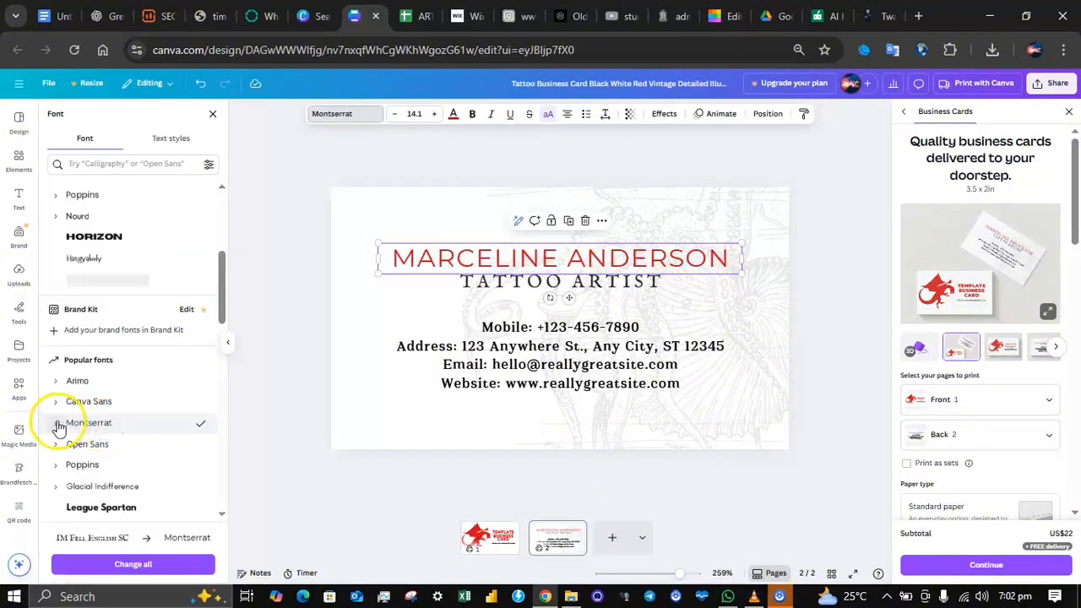
{"action": "left_click", "coordinate": [143, 424]}
{"action": "left_click", "coordinate": [120, 376]}
{"action": "left_click", "coordinate": [114, 400]}
Step: Replace the job title under the name on page 2 with "TEMPLATE ARTIST"
{"action": "double_click", "coordinate": [537, 282]}
{"action": "key", "text": "BackSpace"}
{"action": "type", "text": "TEMPLATE ARTIST"}
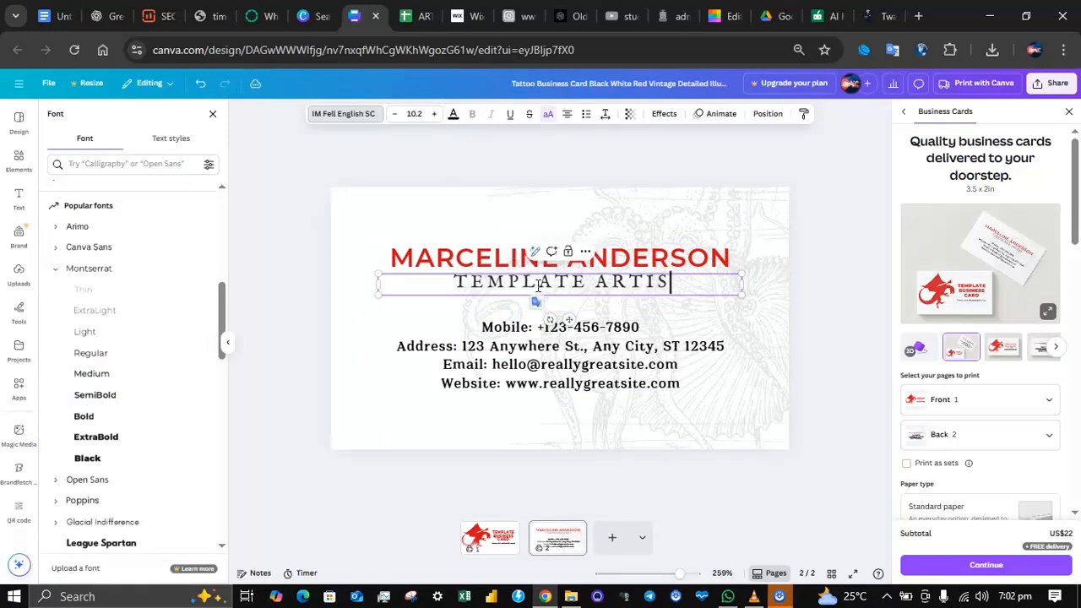
Step: Replace the red name line on page 2 with the new cardholder's full name in capitals
{"action": "left_click", "coordinate": [540, 259]}
{"action": "double_click", "coordinate": [501, 264]}
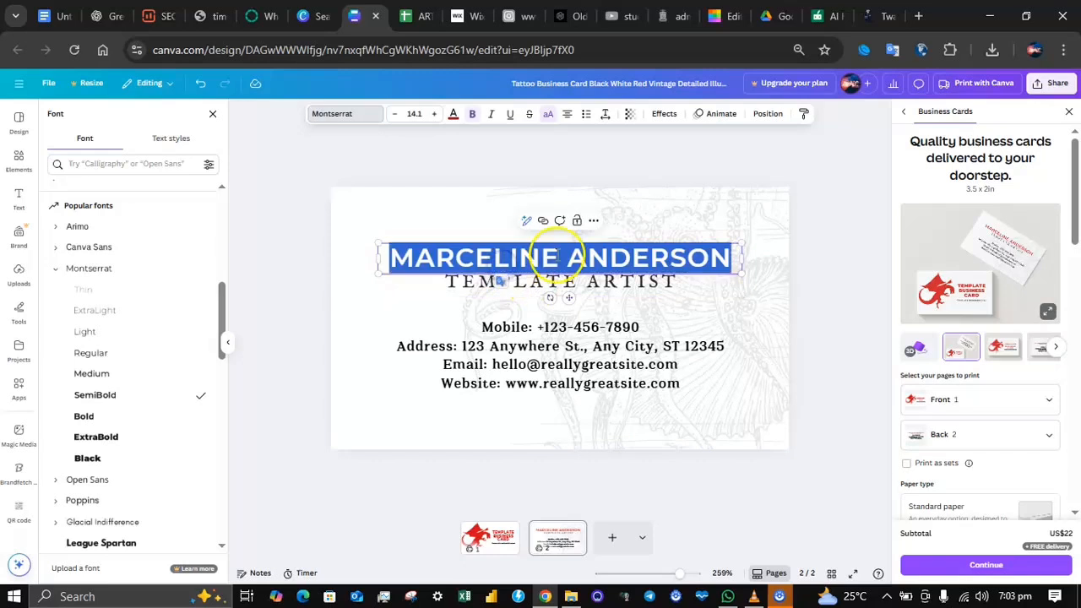
{"action": "left_click", "coordinate": [563, 257]}
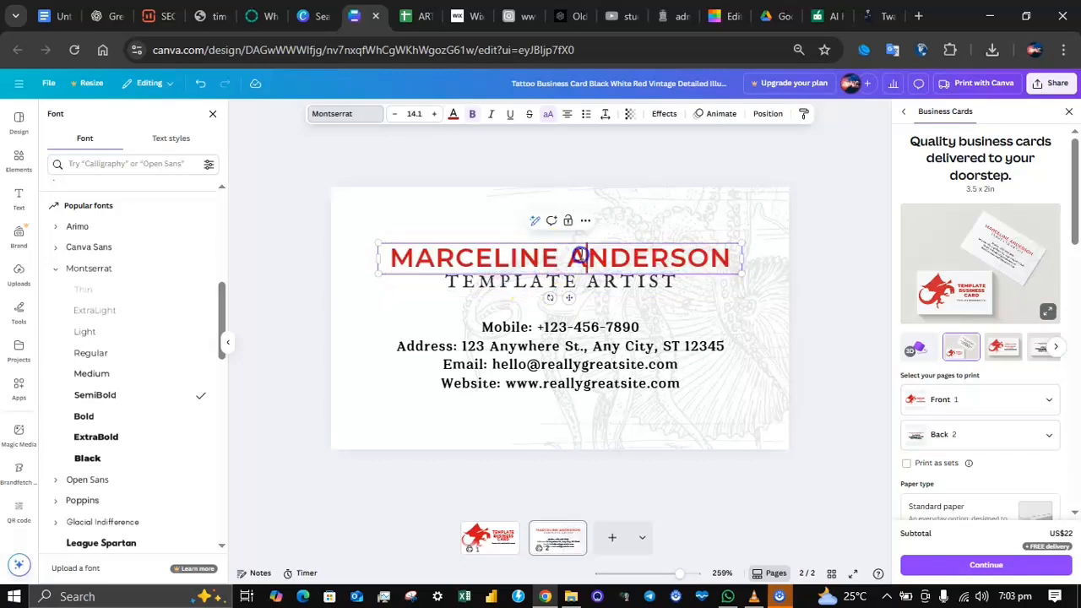
{"action": "key", "text": "ctrl+a"}
{"action": "key", "text": "BackSpace"}
{"action": "type", "text": "JANE DOE"}
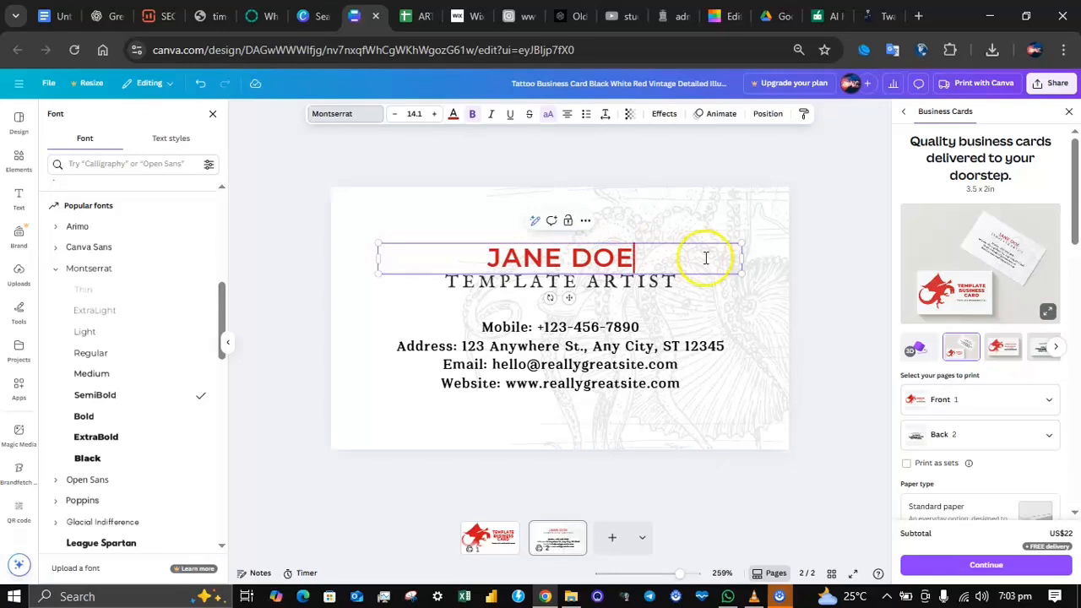
{"action": "left_click", "coordinate": [813, 309]}
Step: Delete the faint octopus sketch from the background of page 2
{"action": "left_click", "coordinate": [557, 359]}
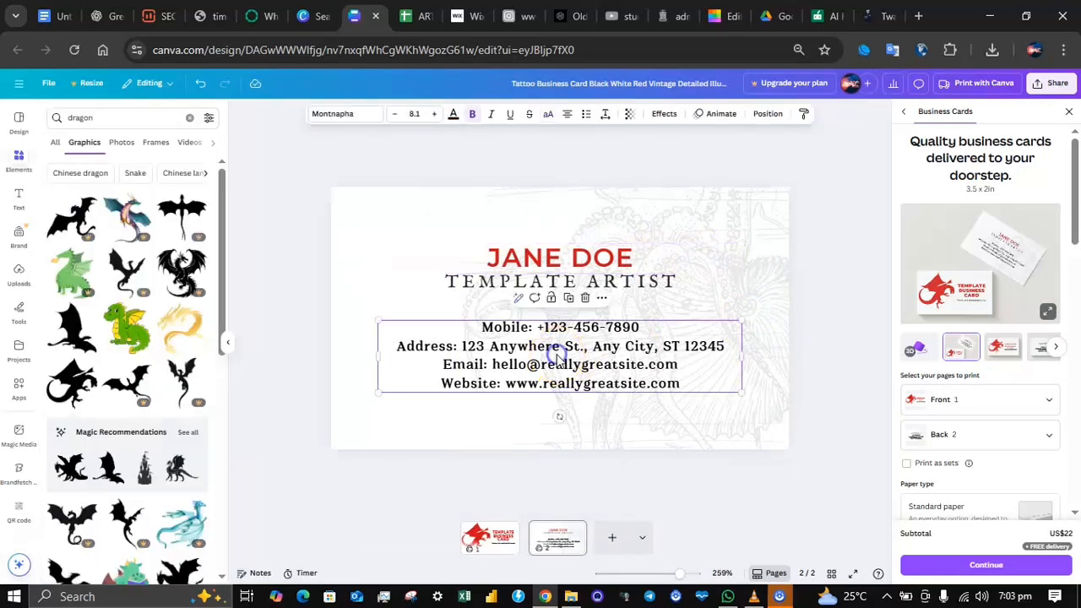
{"action": "left_click", "coordinate": [717, 243]}
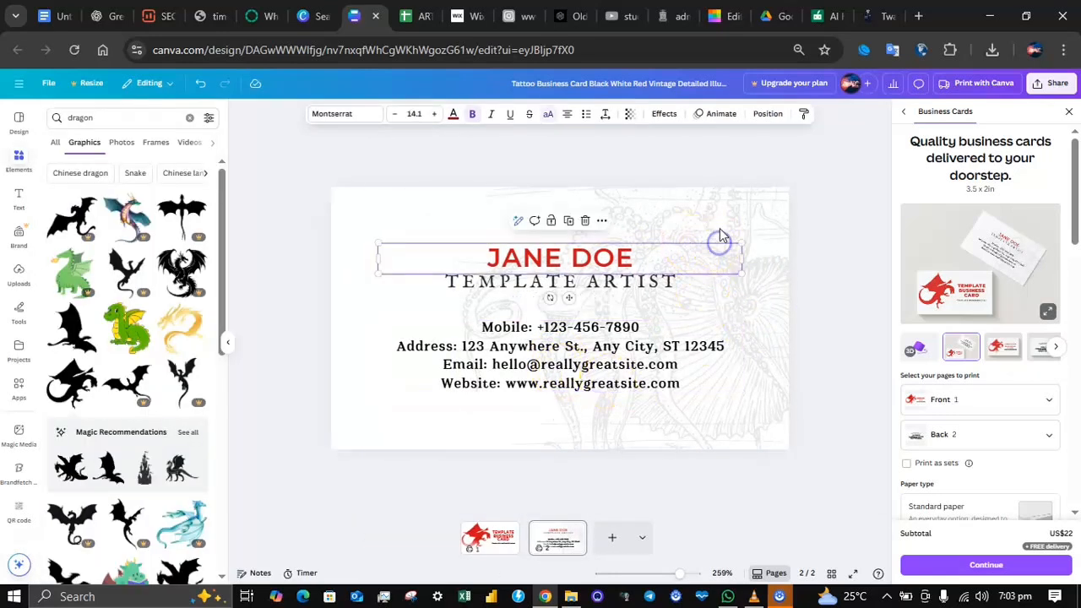
{"action": "left_click", "coordinate": [725, 220]}
{"action": "key", "text": "Delete"}
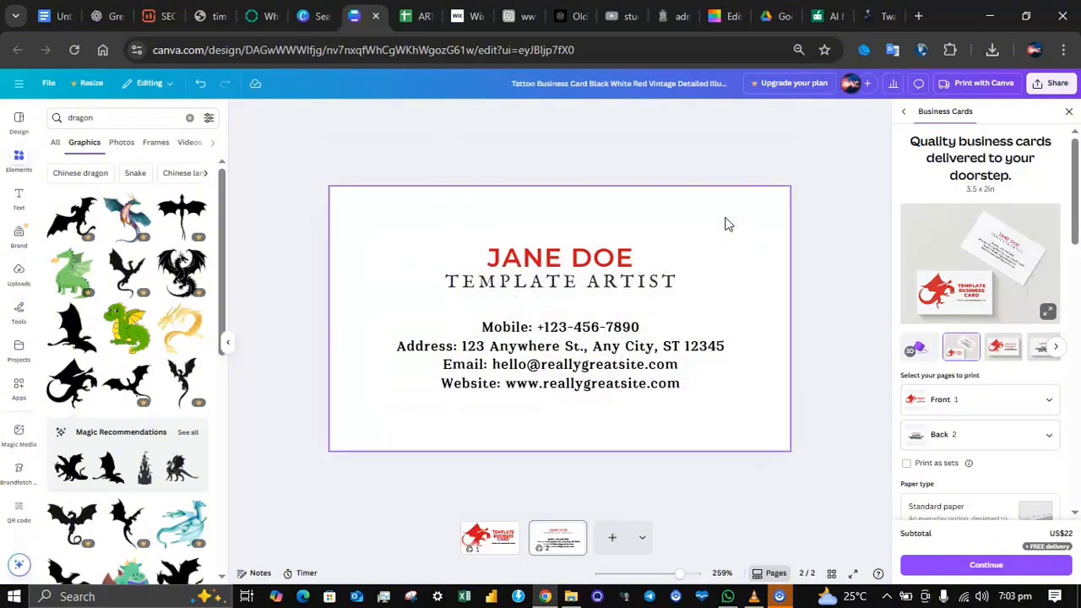
Step: Copy the red dragon from page 1 and paste it onto page 2
{"action": "left_click", "coordinate": [490, 536]}
{"action": "left_click", "coordinate": [457, 360]}
{"action": "key", "text": "ctrl+c"}
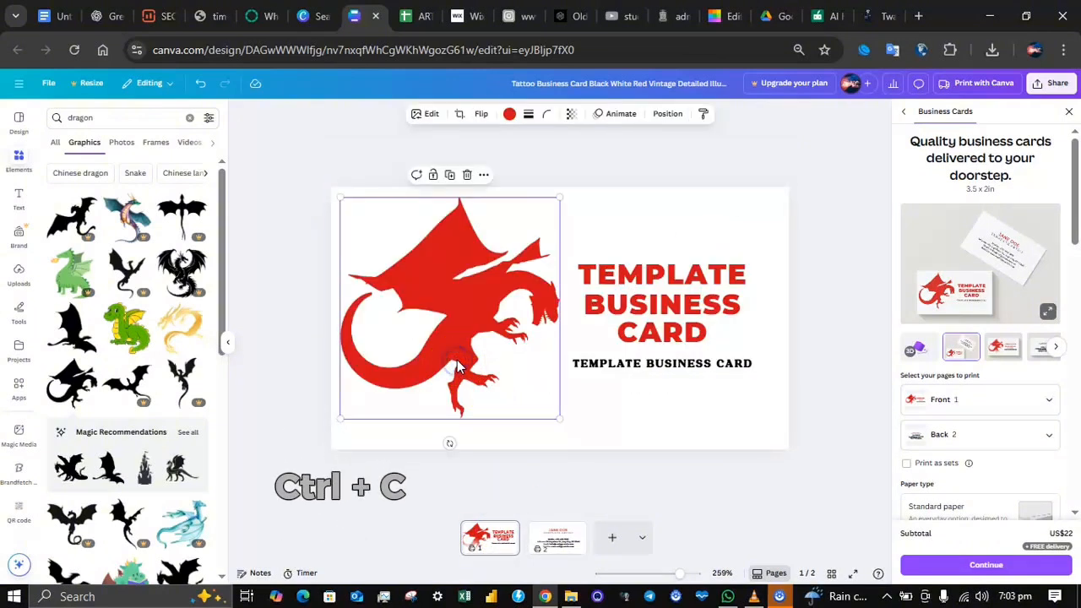
{"action": "left_click", "coordinate": [760, 252]}
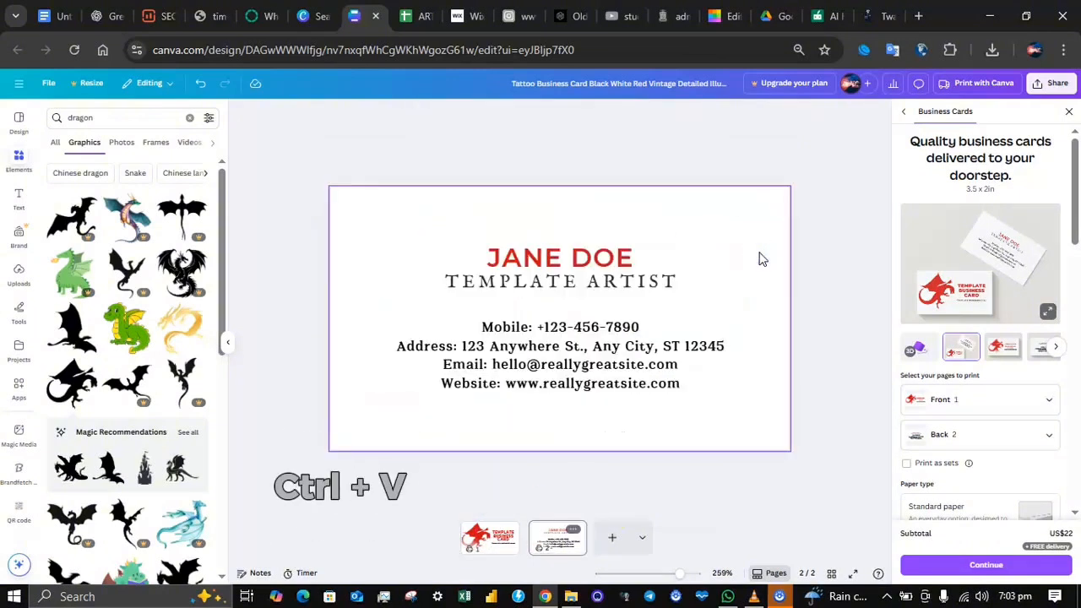
{"action": "key", "text": "ctrl+v"}
Step: Enlarge the pasted dragon to about 1.89 in wide and move it to about X 1.25 in on page 2
{"action": "left_click_drag", "start_coordinate": [544, 200], "coordinate": [575, 191]}
{"action": "left_click", "coordinate": [568, 425]}
{"action": "left_click", "coordinate": [563, 415]}
{"action": "left_click_drag", "start_coordinate": [569, 418], "coordinate": [590, 434]}
{"action": "left_click_drag", "start_coordinate": [495, 377], "coordinate": [650, 376]}
Step: Send the dragon on page 2 behind all the text and fade it to a pale watermark
{"action": "left_click", "coordinate": [668, 114]}
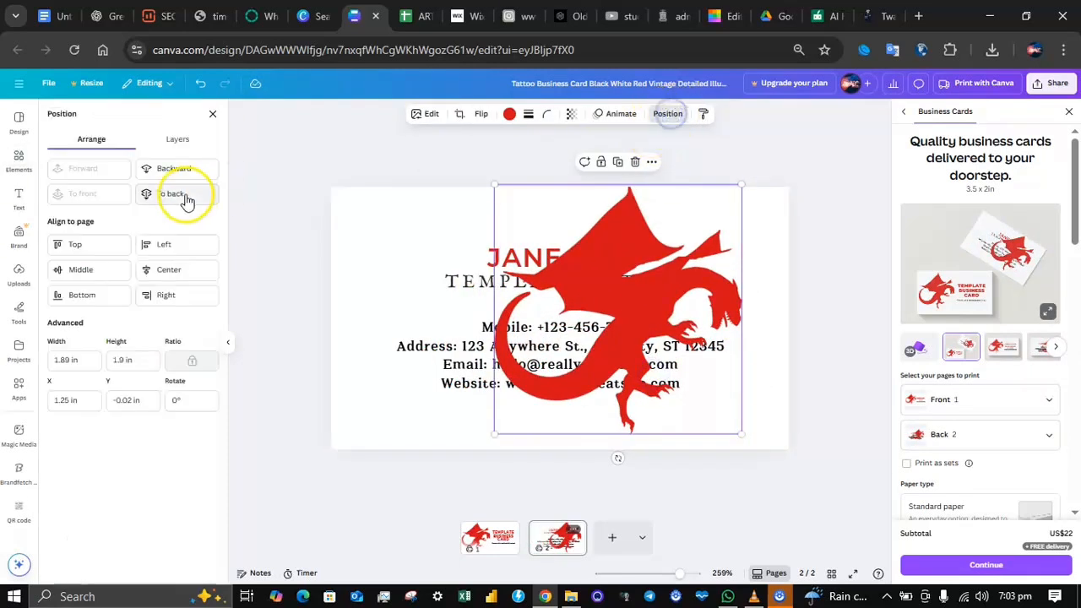
{"action": "left_click", "coordinate": [171, 194]}
{"action": "left_click", "coordinate": [573, 114]}
{"action": "left_click_drag", "start_coordinate": [595, 161], "coordinate": [533, 160]}
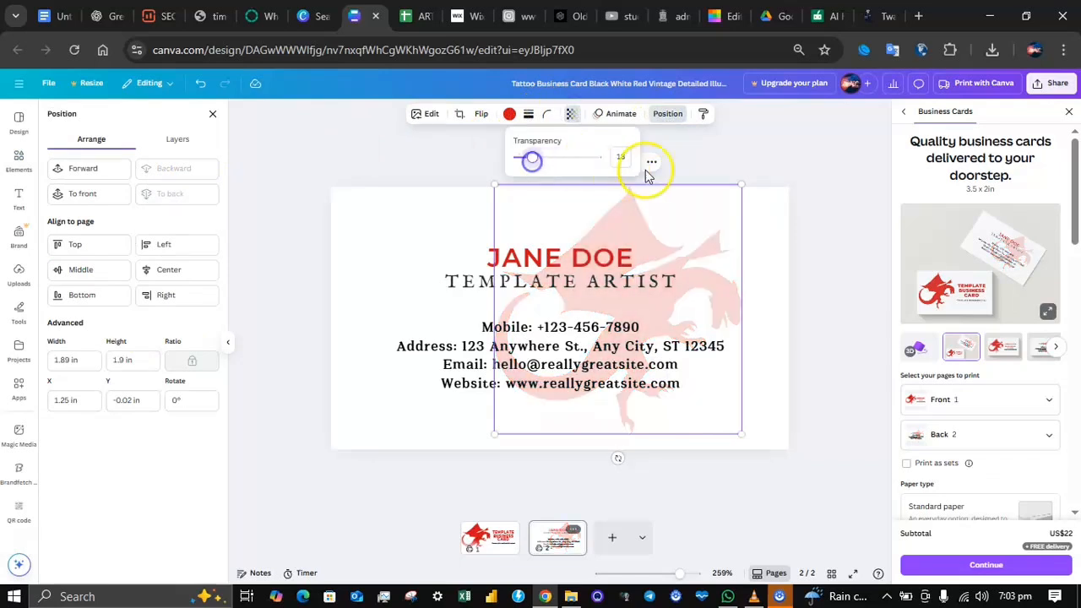
Step: Enlarge the faded dragon to about 2 by 2.02 in and shift it right to about X 1.45 in
{"action": "left_click_drag", "start_coordinate": [740, 433], "coordinate": [757, 449]}
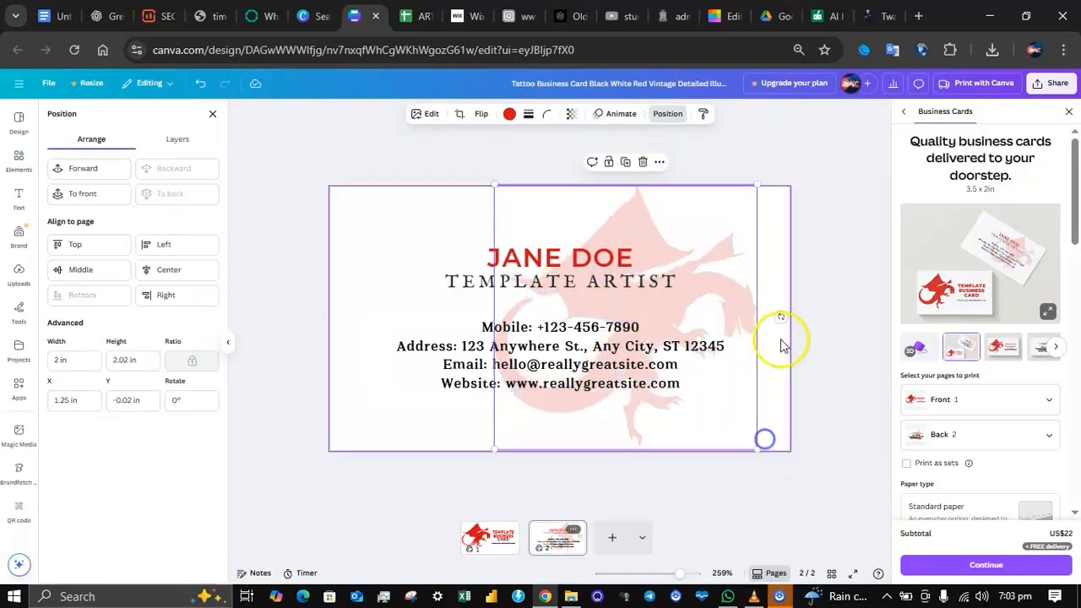
{"action": "left_click_drag", "start_coordinate": [709, 234], "coordinate": [731, 234]}
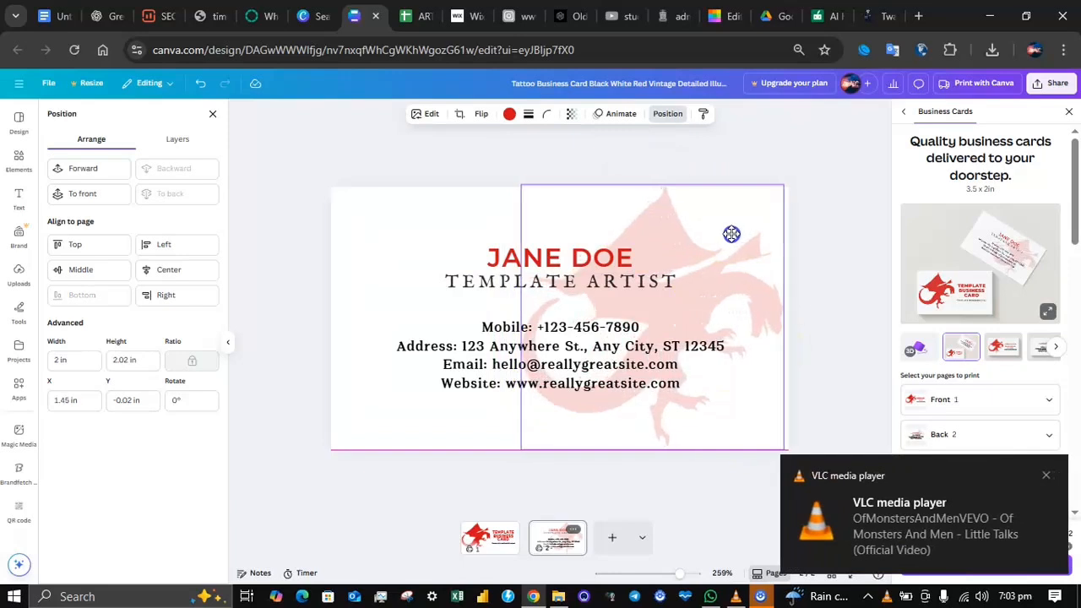
{"action": "left_click", "coordinate": [861, 211]}
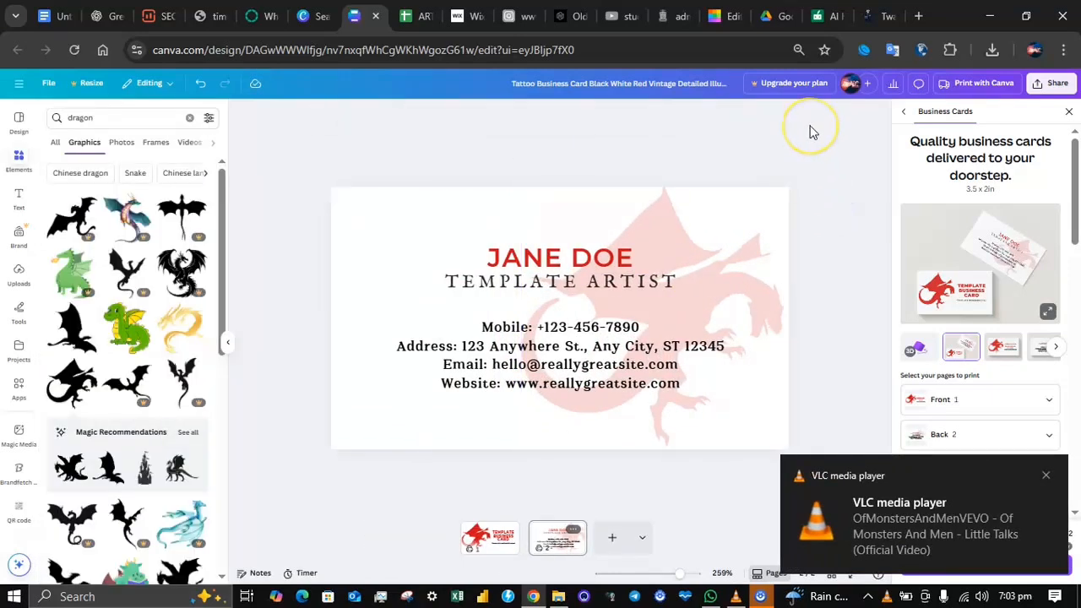
Step: Set the transparency value of the background dragon on page 2 to 10
{"action": "left_click", "coordinate": [727, 234]}
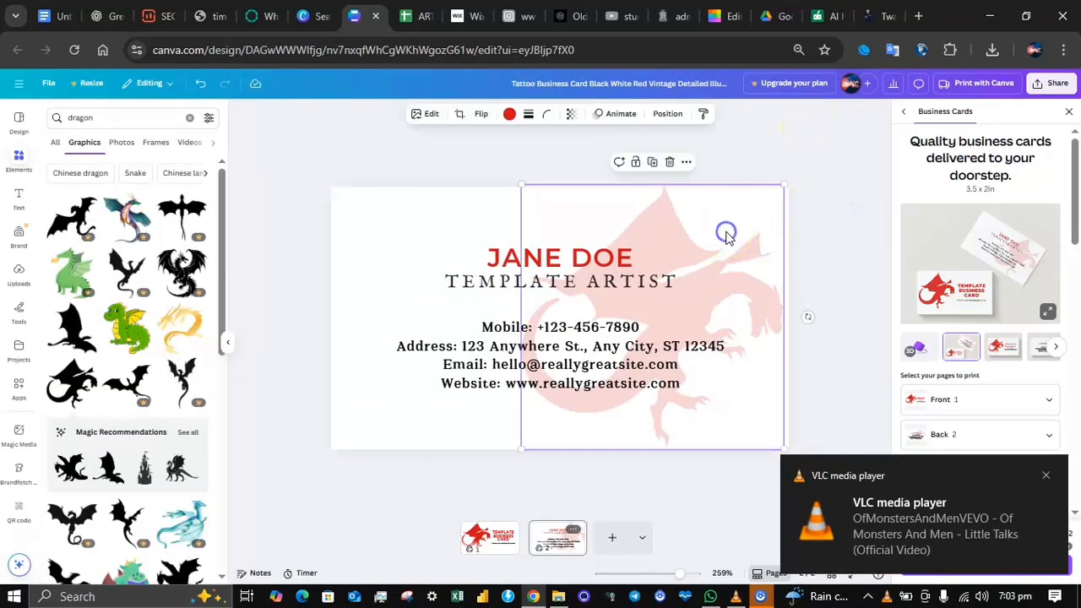
{"action": "left_click", "coordinate": [571, 114]}
{"action": "left_click_drag", "start_coordinate": [531, 161], "coordinate": [525, 159]}
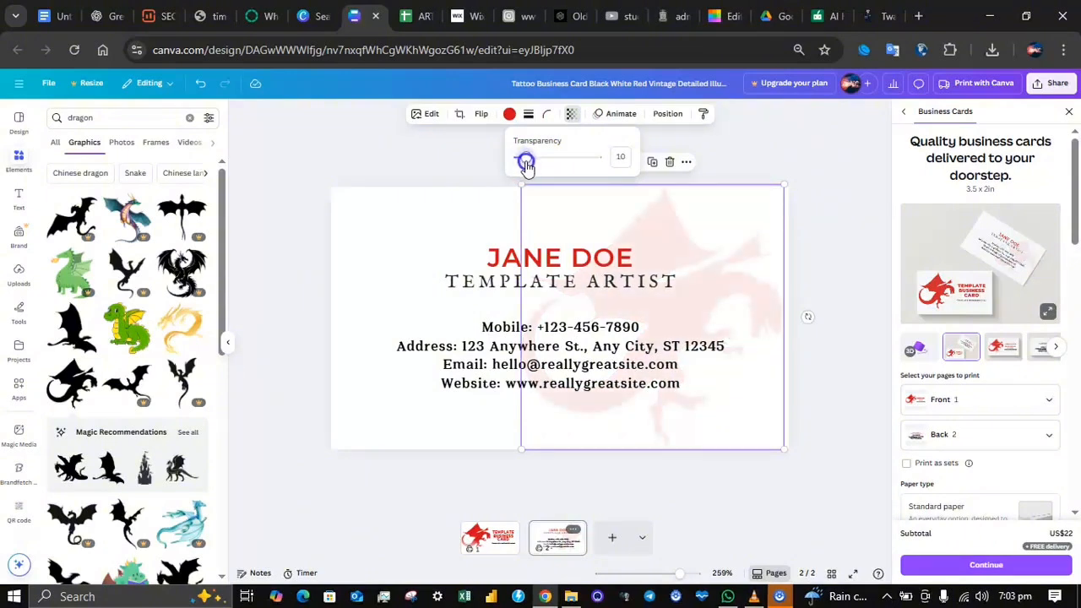
{"action": "left_click", "coordinate": [778, 131]}
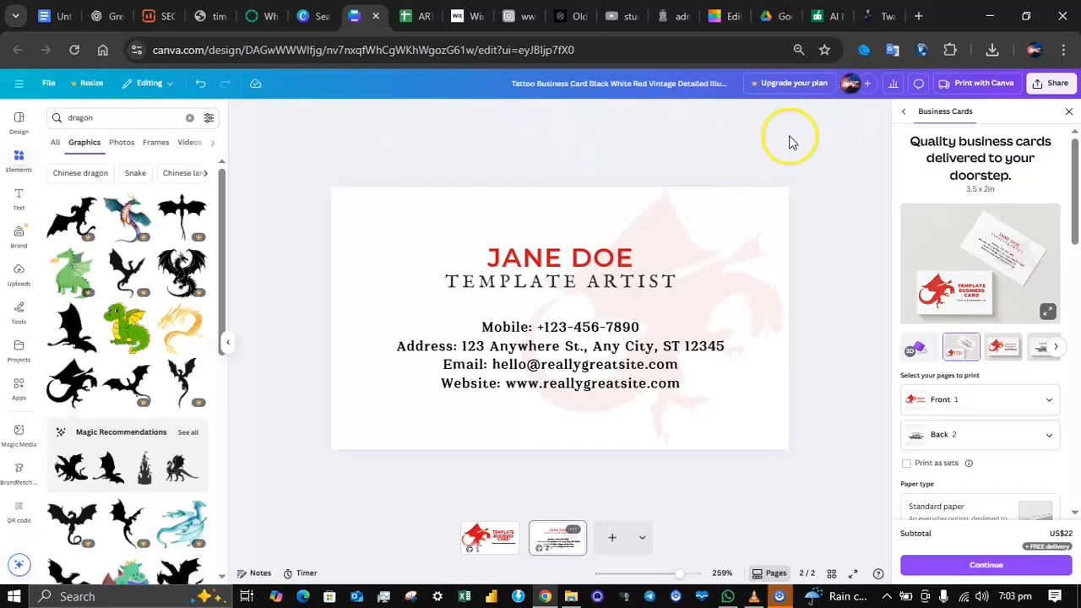
Step: Download both card pages as a PDF Standard file and open the downloaded PDF to check them
{"action": "left_click", "coordinate": [1050, 90]}
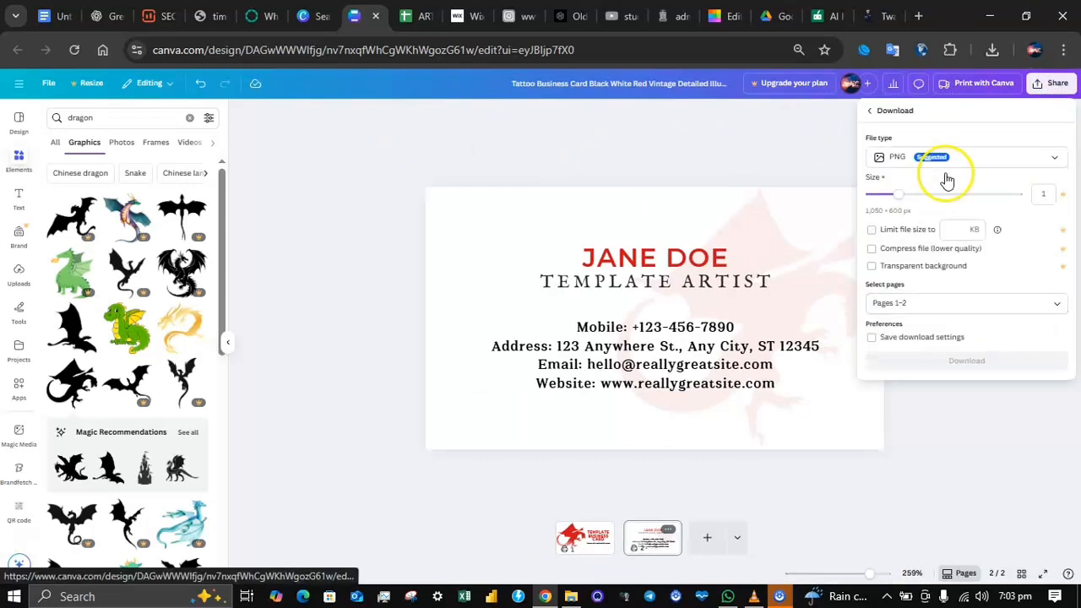
{"action": "left_click", "coordinate": [934, 156]}
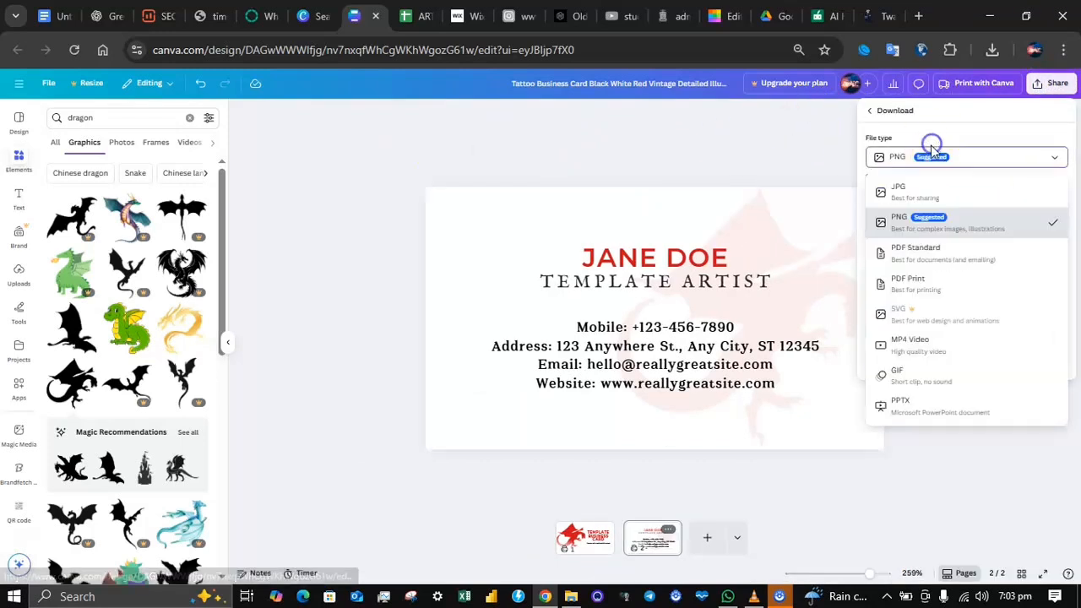
{"action": "left_click", "coordinate": [933, 261]}
{"action": "left_click", "coordinate": [931, 251]}
{"action": "left_click", "coordinate": [948, 408]}
{"action": "left_click", "coordinate": [963, 309]}
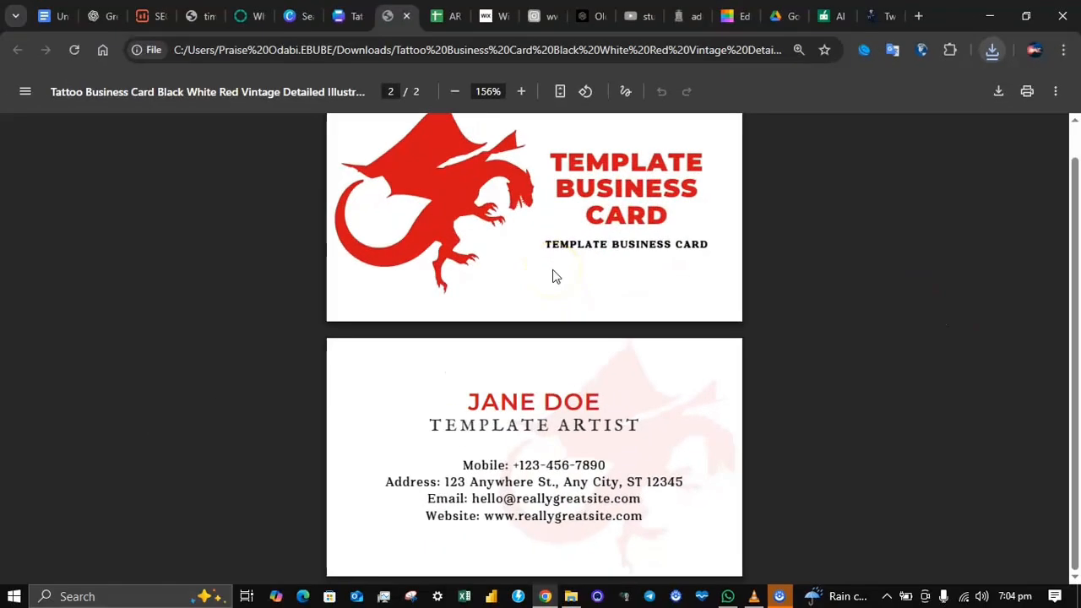
{"action": "scroll", "coordinate": [553, 276], "scroll_direction": "up", "scroll_amount": 1}
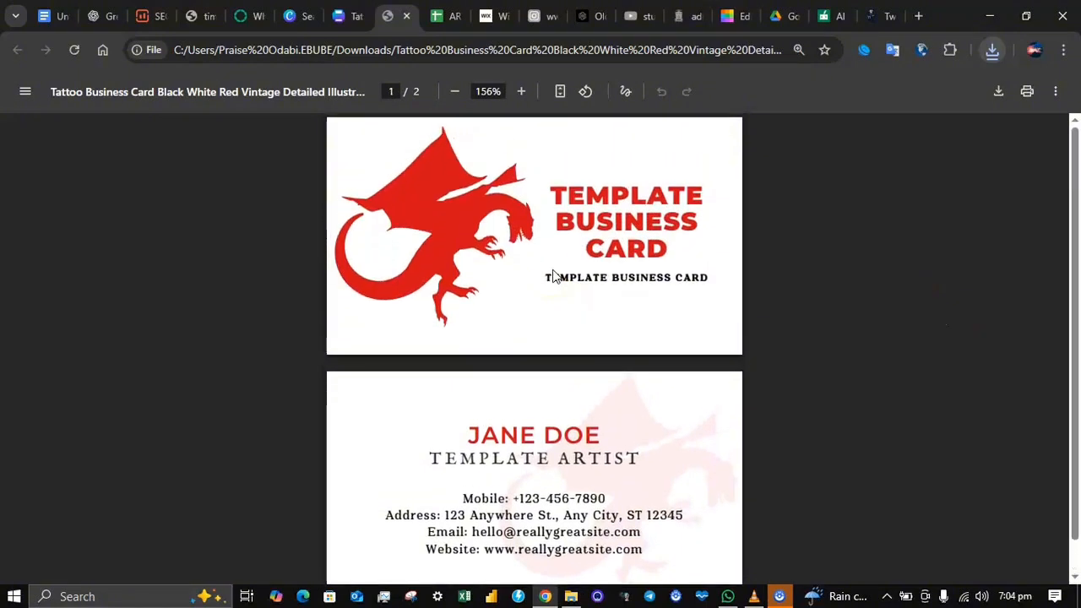